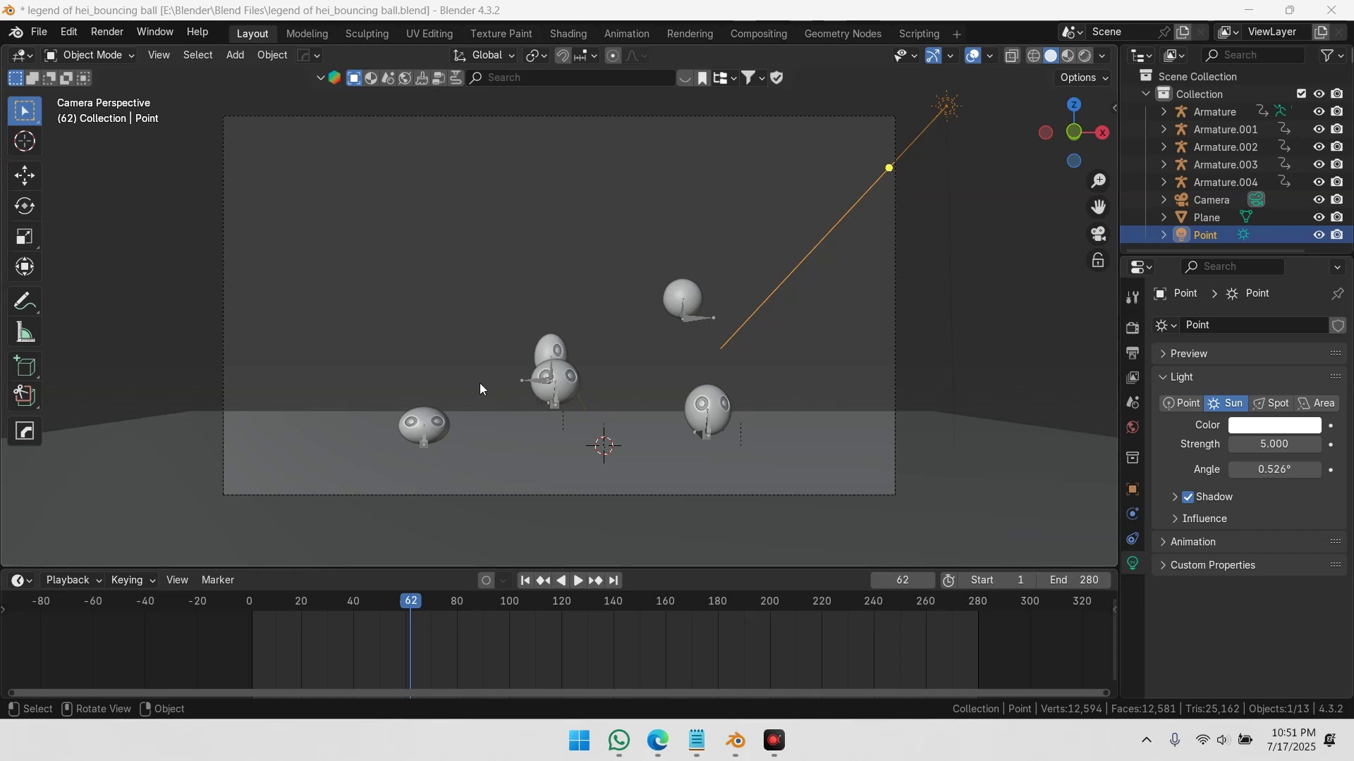
# From the camera view, render a Viewport Render Image snapshot of the bouncing balls and close the result.
pyautogui.moveTo(466, 384); pyautogui.dragTo(409, 446, button='middle')
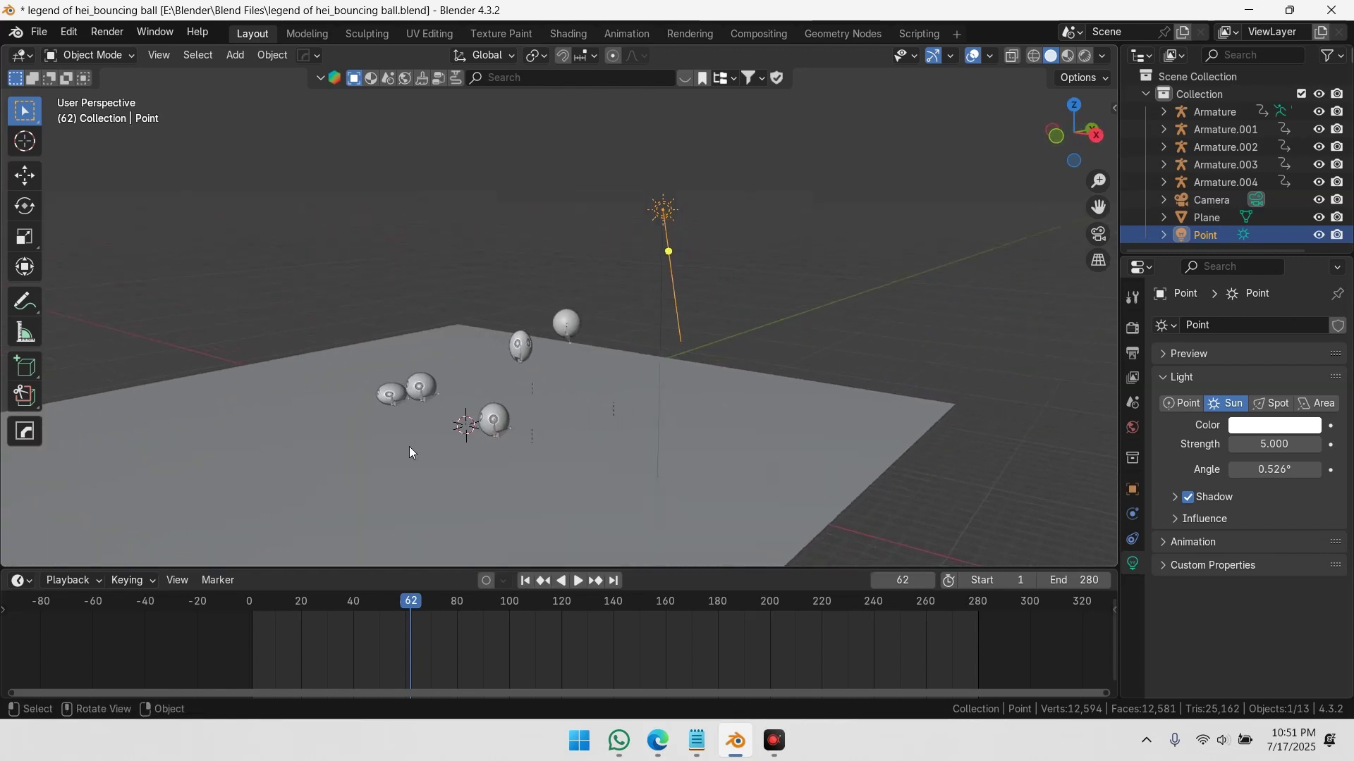
pyautogui.press('KP_0')
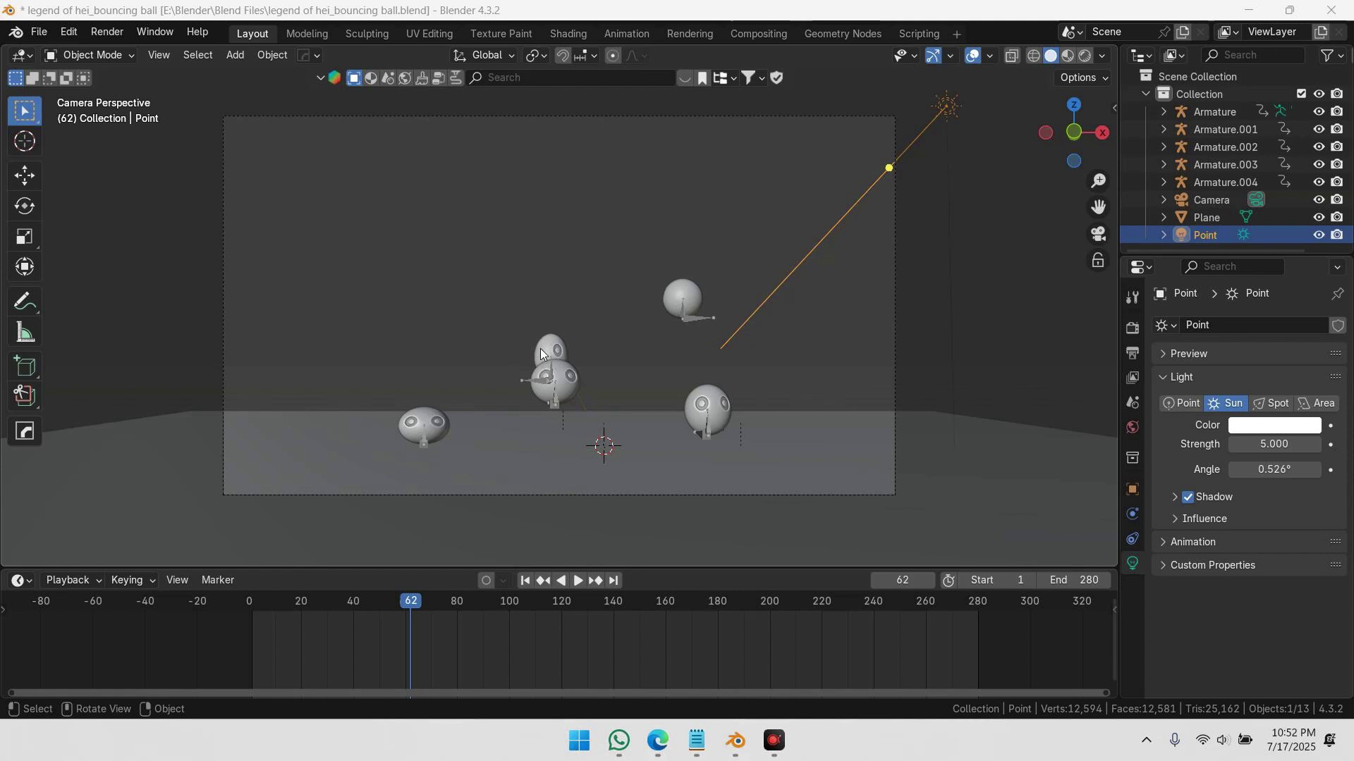
pyautogui.click(526, 406)
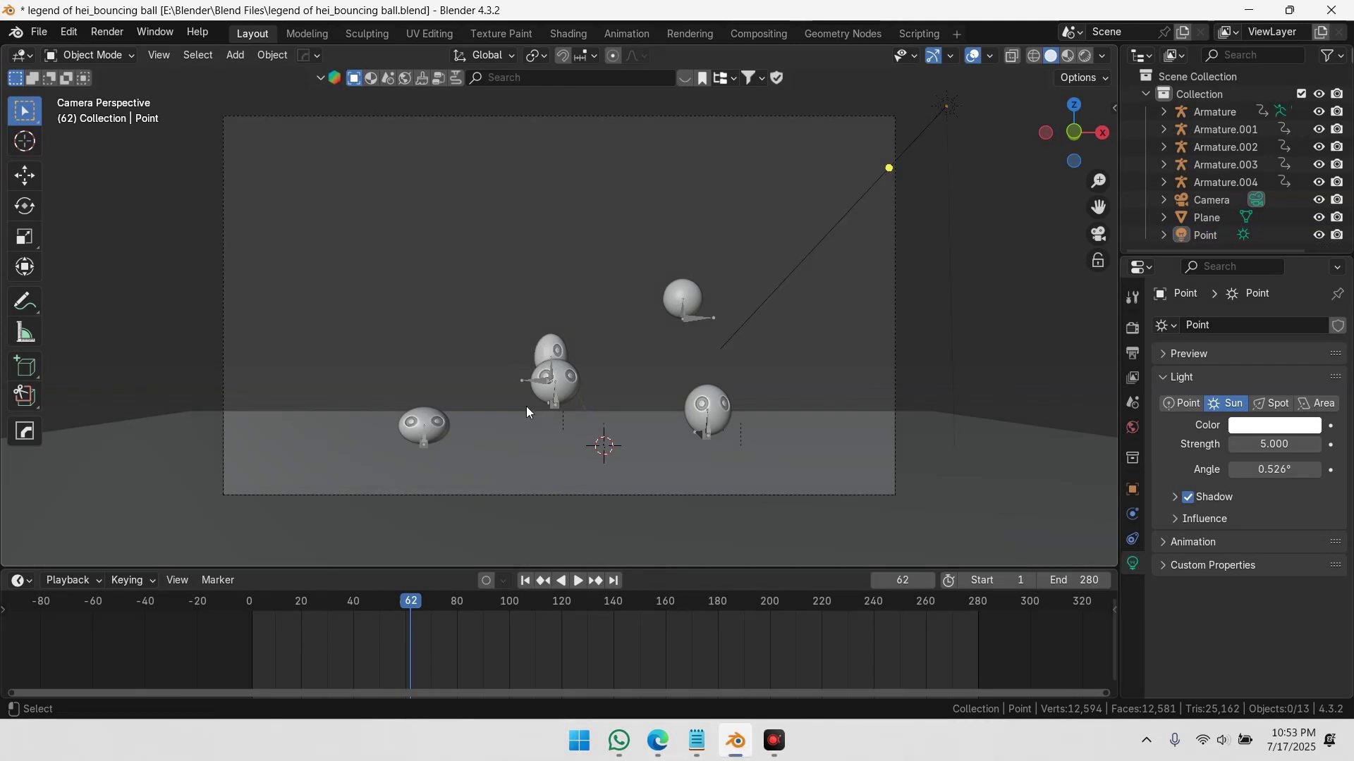
pyautogui.press('F3')
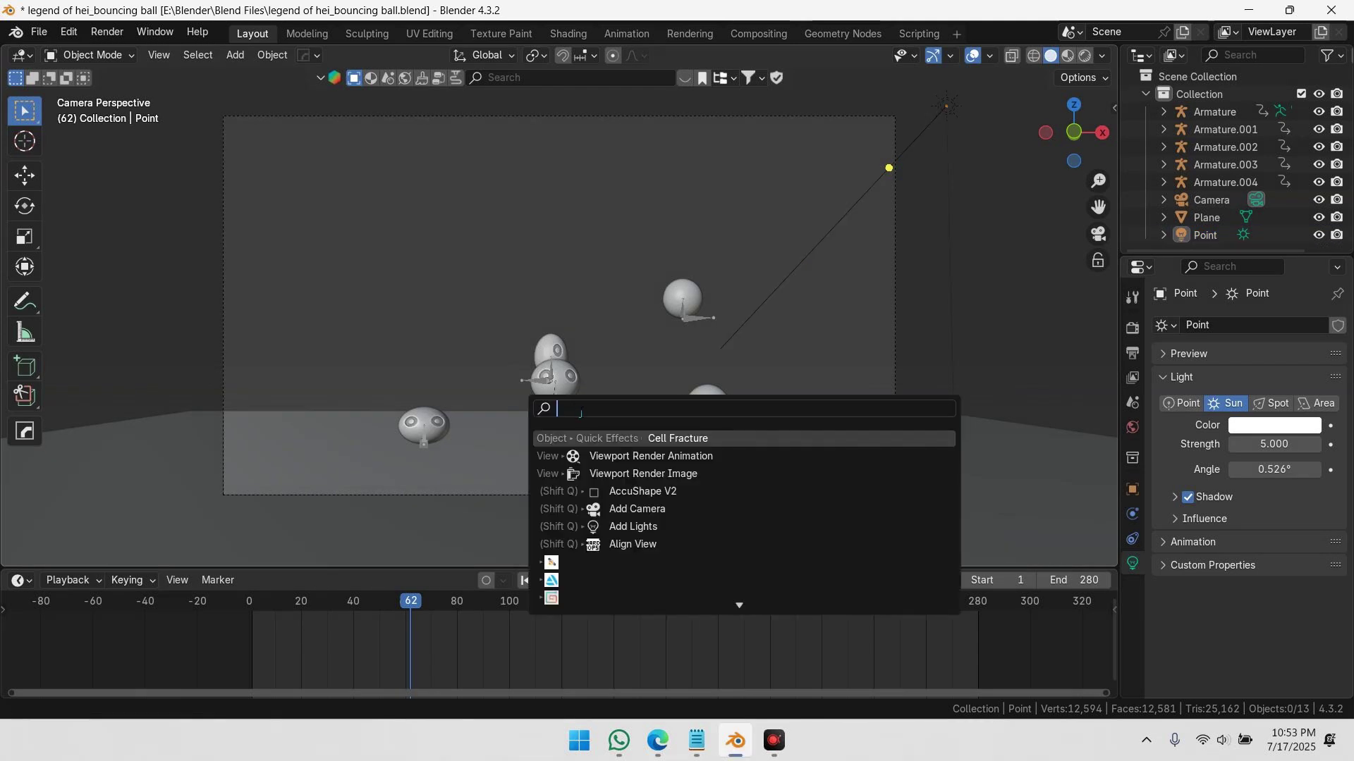
pyautogui.write('viewpor')
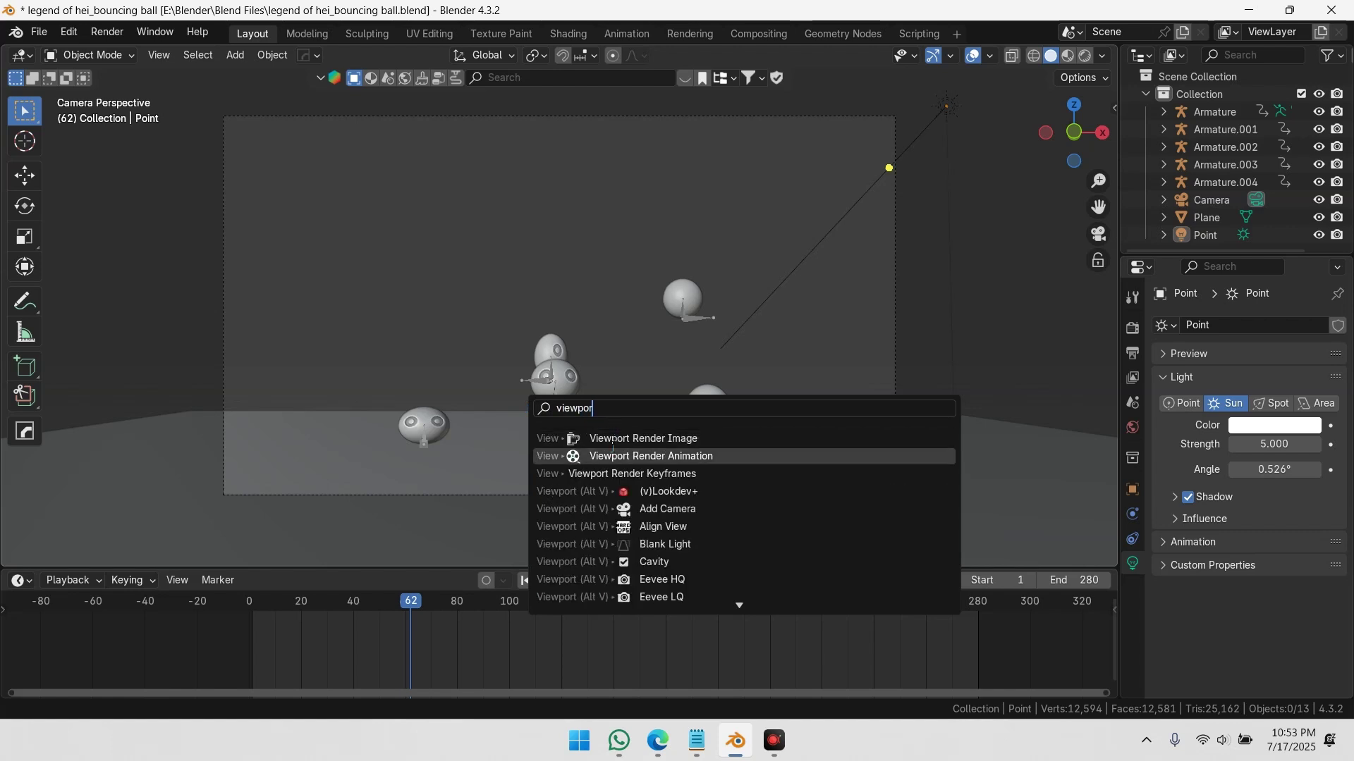
pyautogui.click(746, 440)
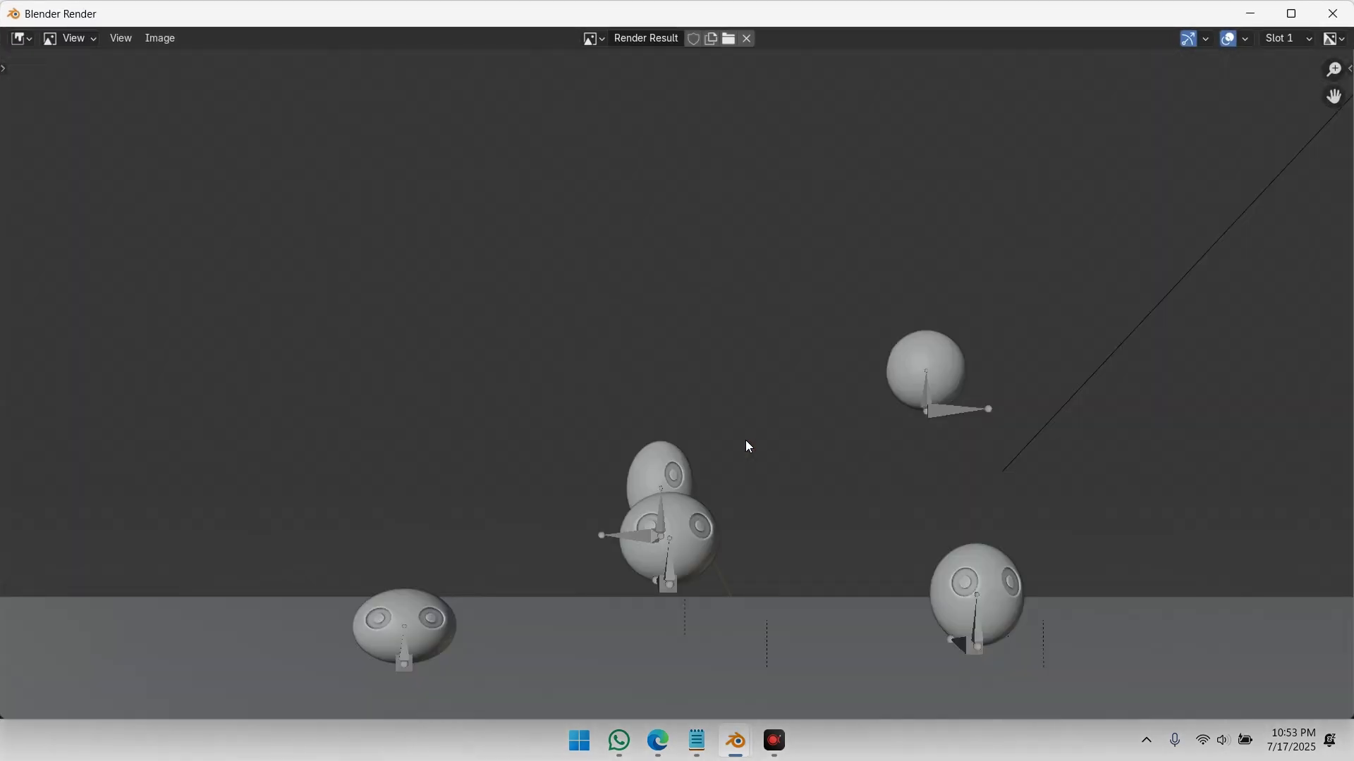
pyautogui.scroll(-2, 749, 447)
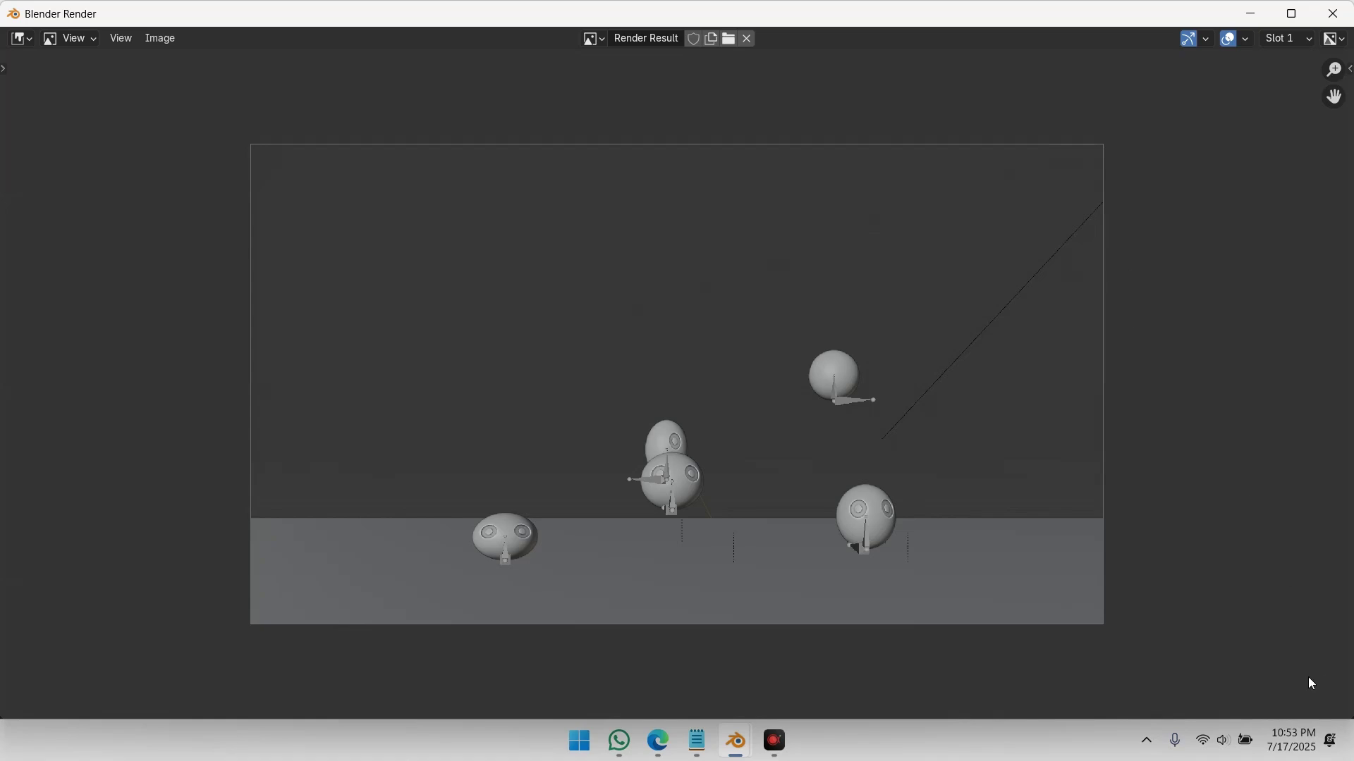
pyautogui.press('Escape')
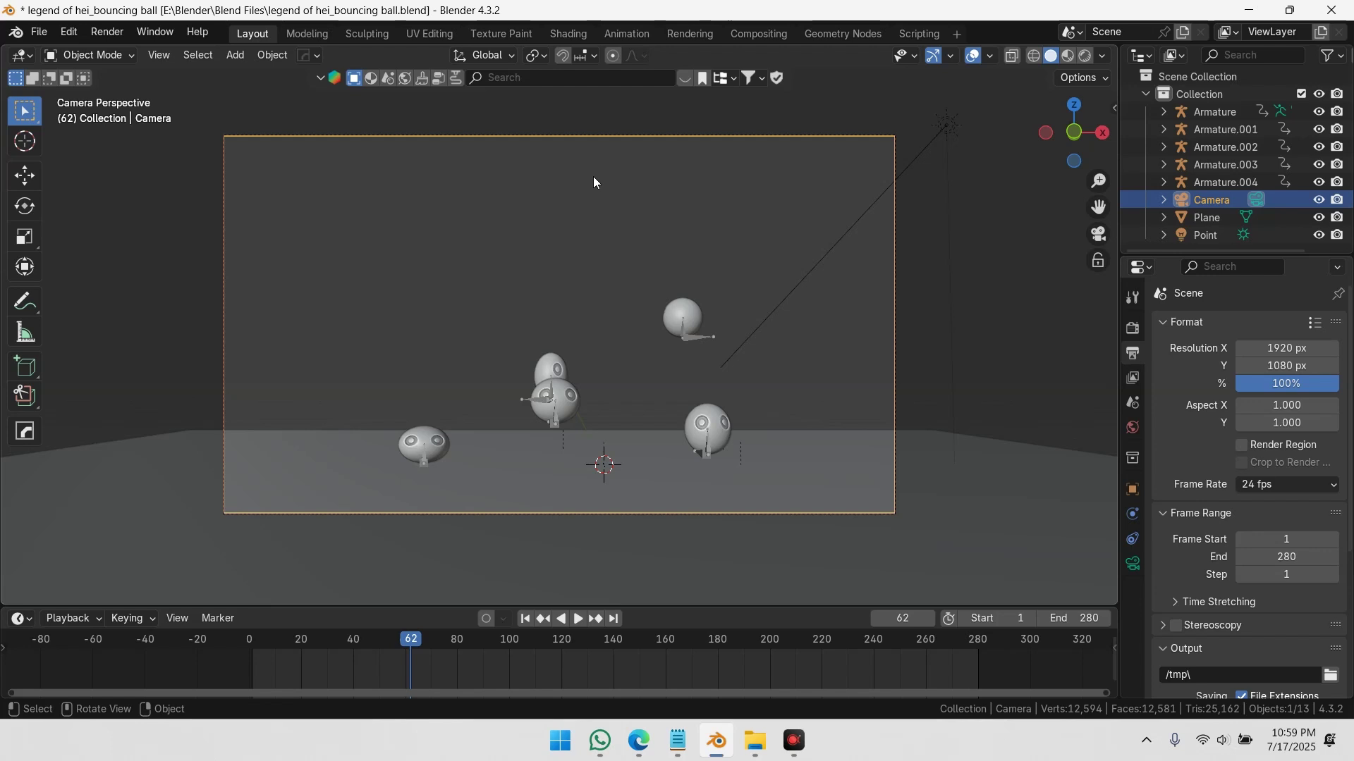
pyautogui.click(158, 55)
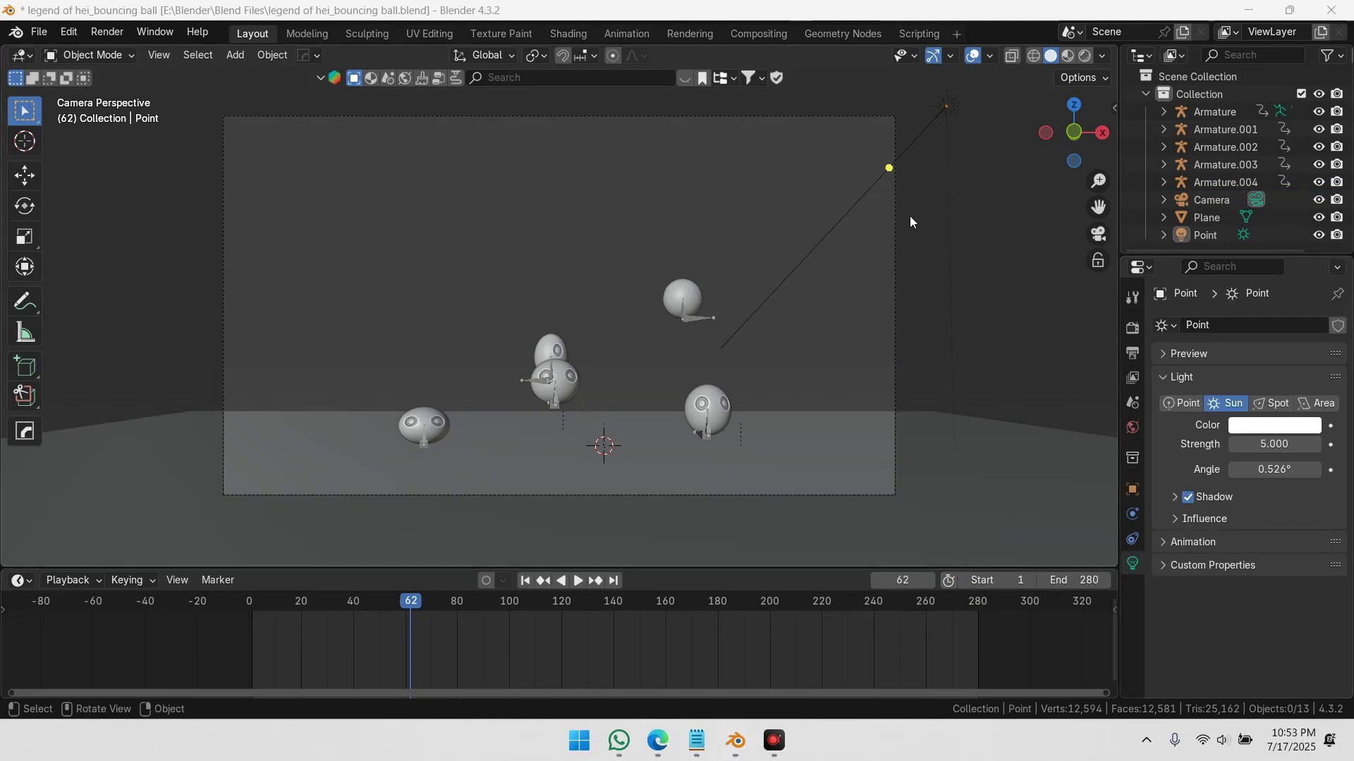
# Delete the Camera object, then centre the balls in a Numpad 1 front view.
pyautogui.press('KP_0')
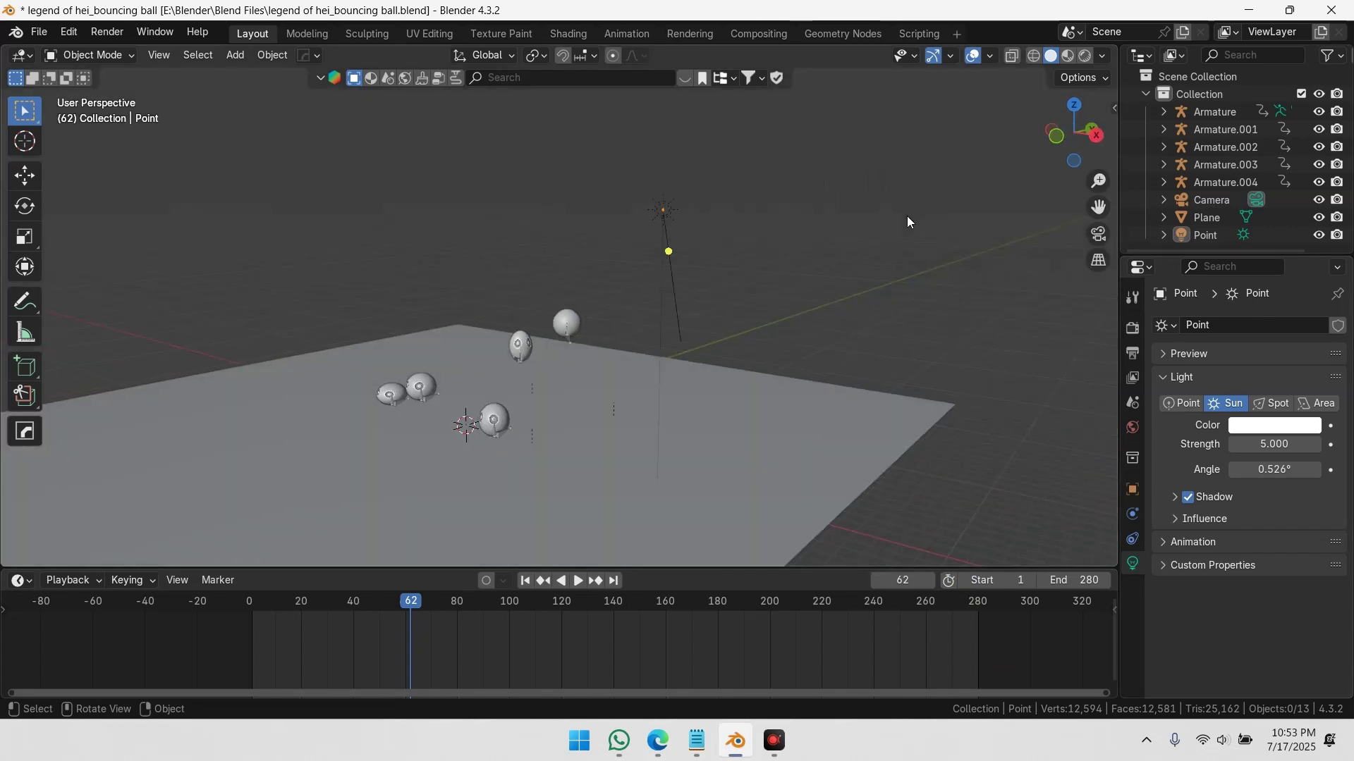
pyautogui.moveTo(905, 223); pyautogui.dragTo(317, 455, button='middle')
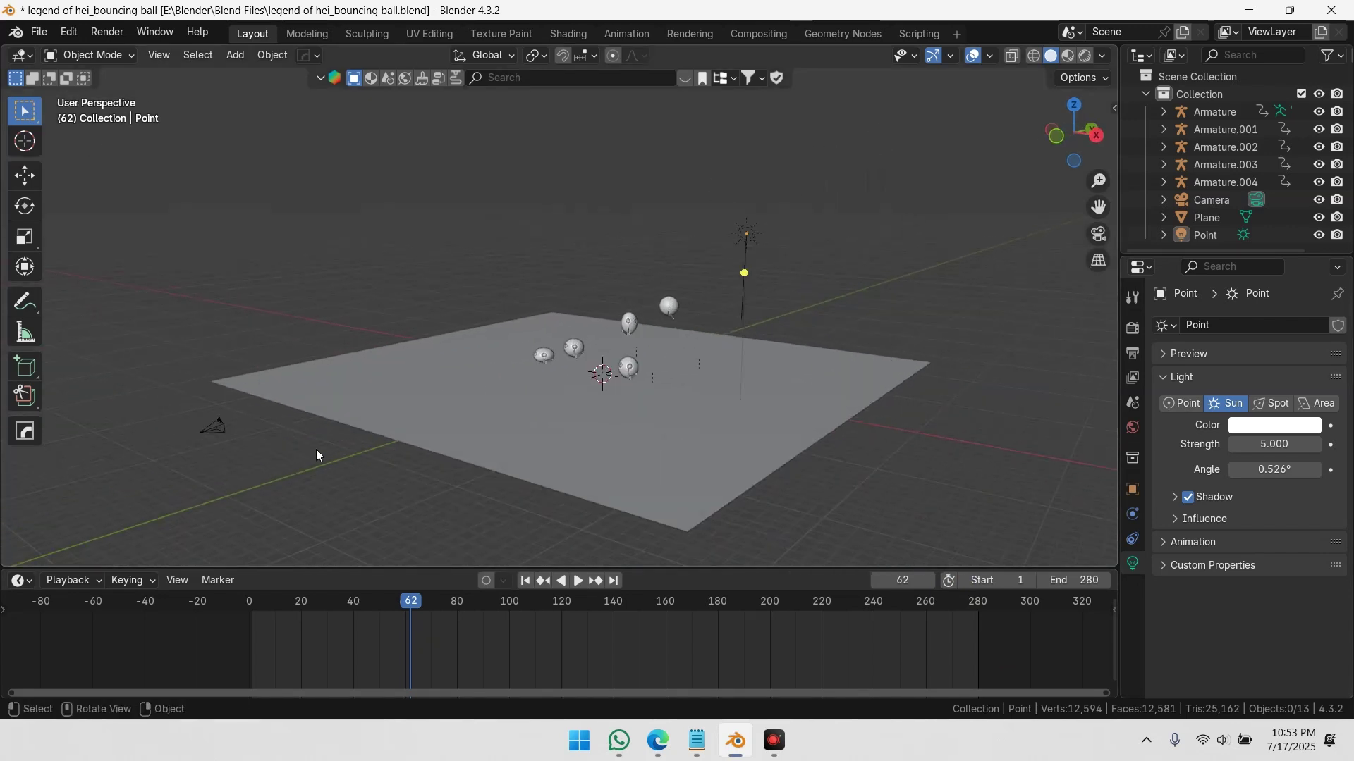
pyautogui.click(215, 435)
pyautogui.moveTo(215, 435); pyautogui.dragTo(520, 303, button='middle')
pyautogui.press('x')
pyautogui.click(493, 307)
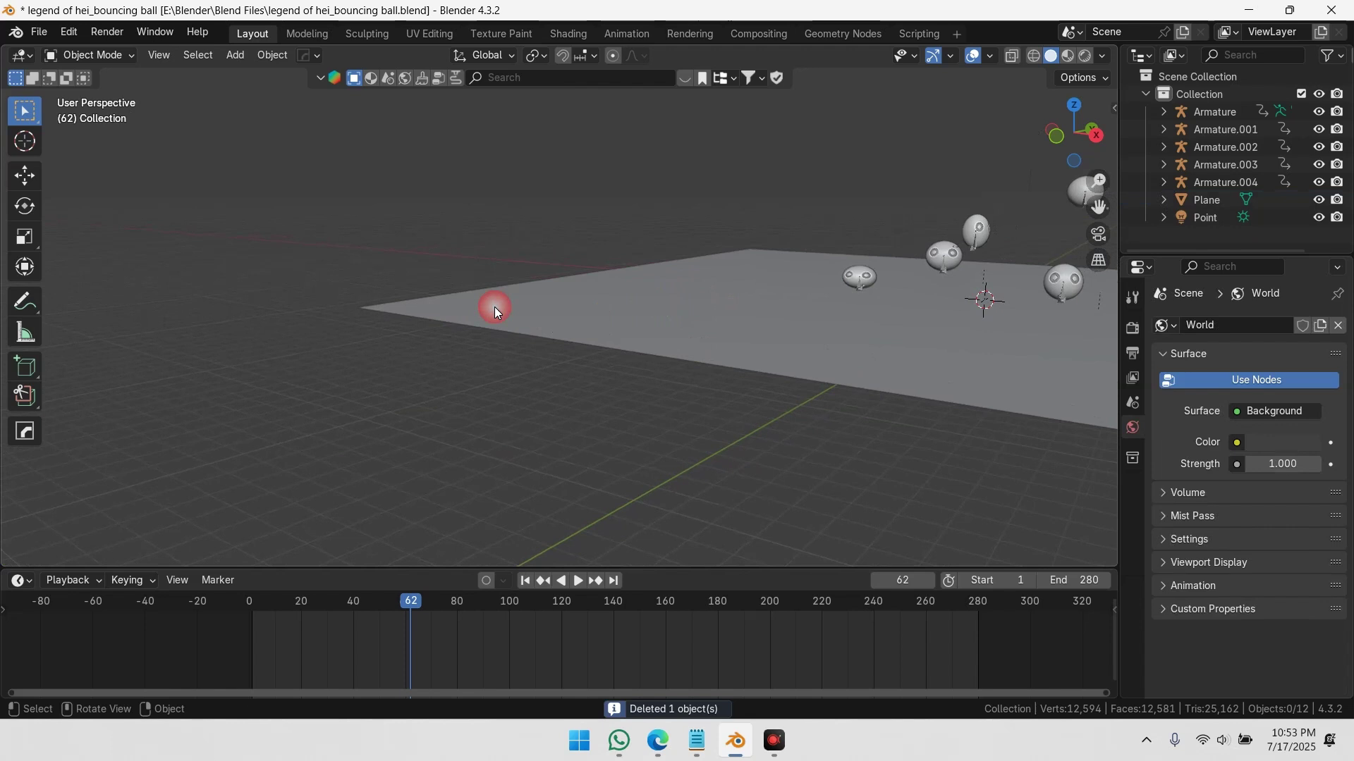
pyautogui.press('KP_1')
pyautogui.keyDown('shift'); pyautogui.moveTo(730, 243); pyautogui.dragTo(594, 286, button='middle'); pyautogui.keyUp('shift')
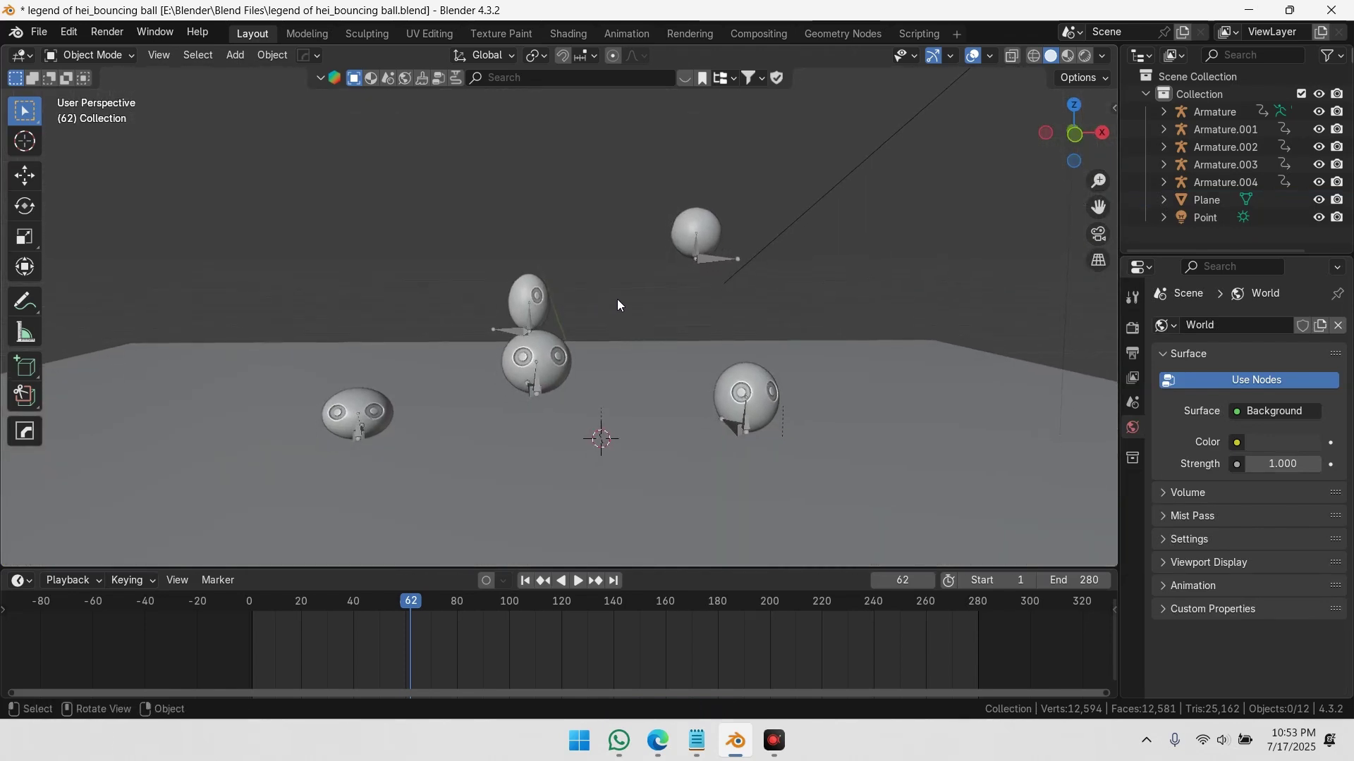
# Run Viewport Render Image from the F3 search to snapshot the camera-less front view.
pyautogui.press('F3')
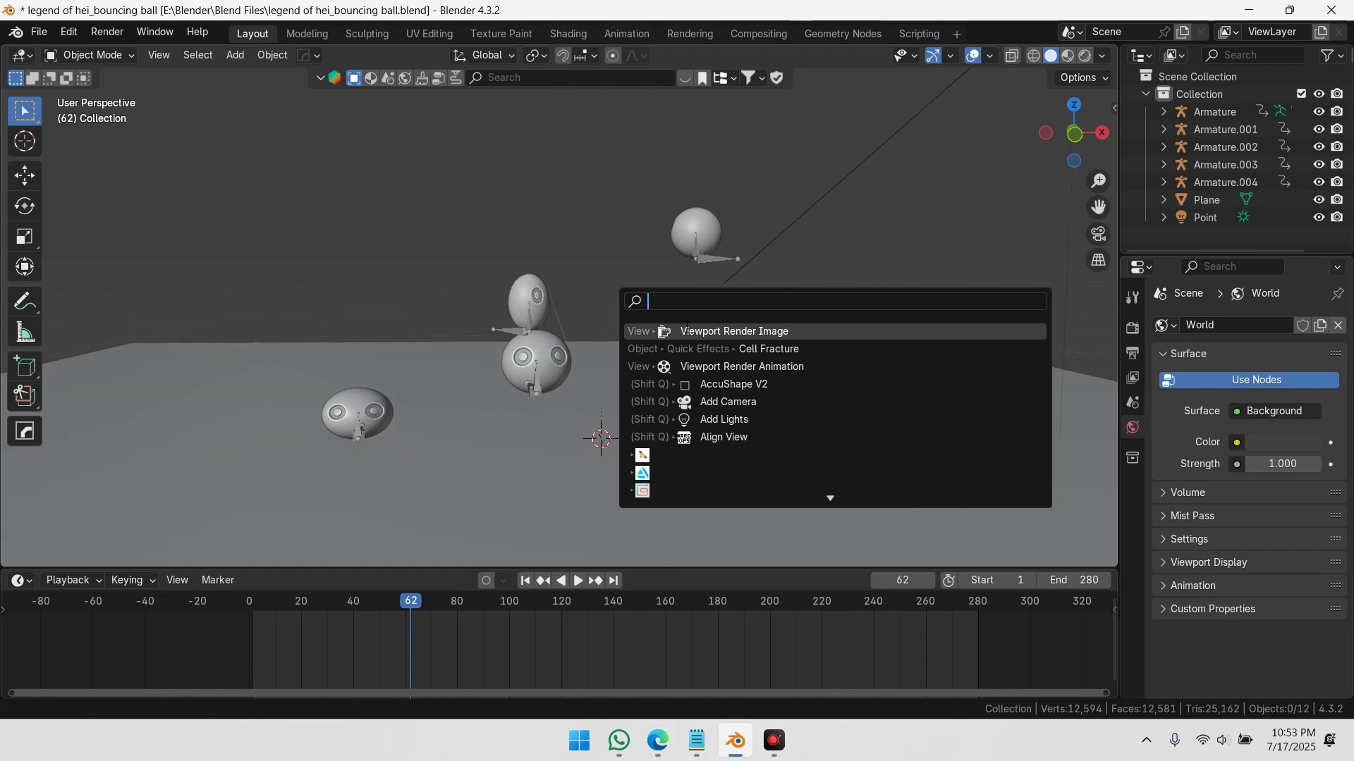
pyautogui.click(687, 331)
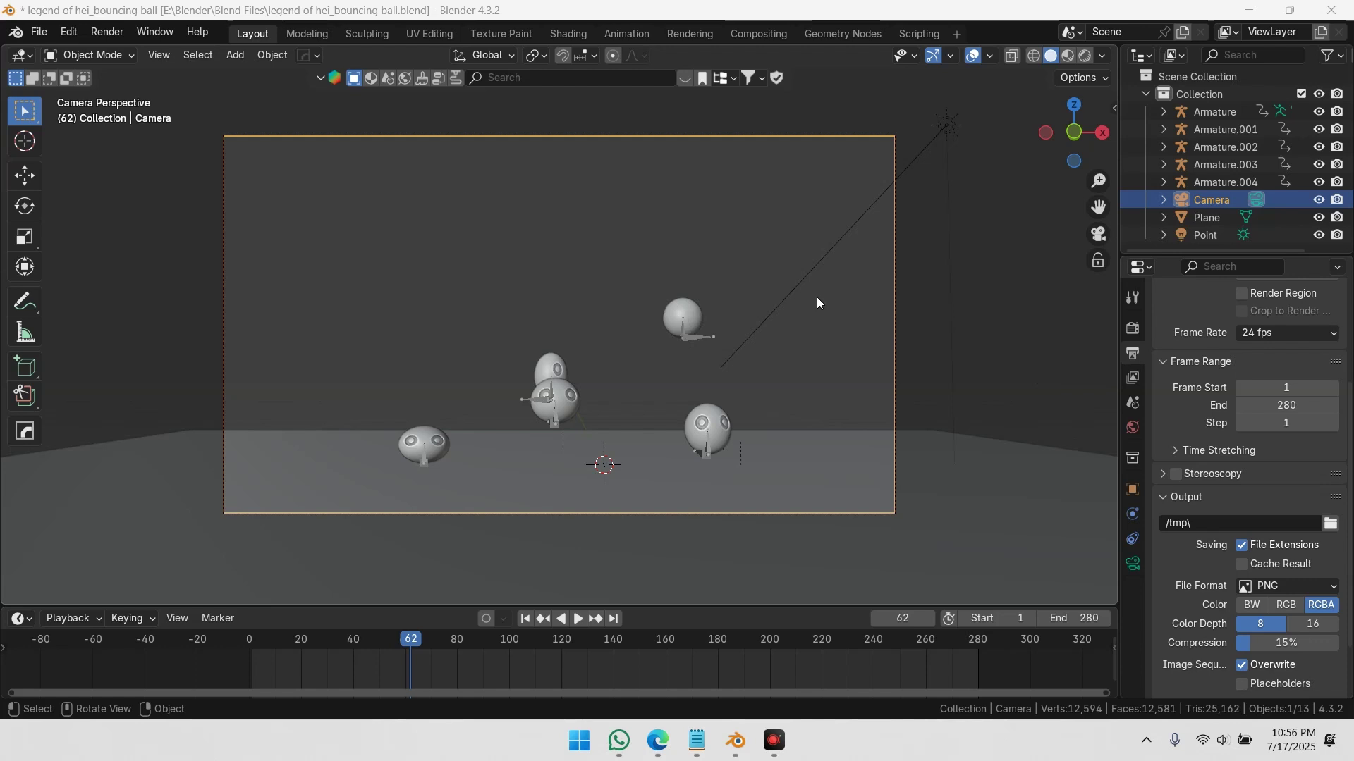
# Set the animation end frame to 50 in the Output properties.
pyautogui.click(1132, 297)
pyautogui.click(1132, 326)
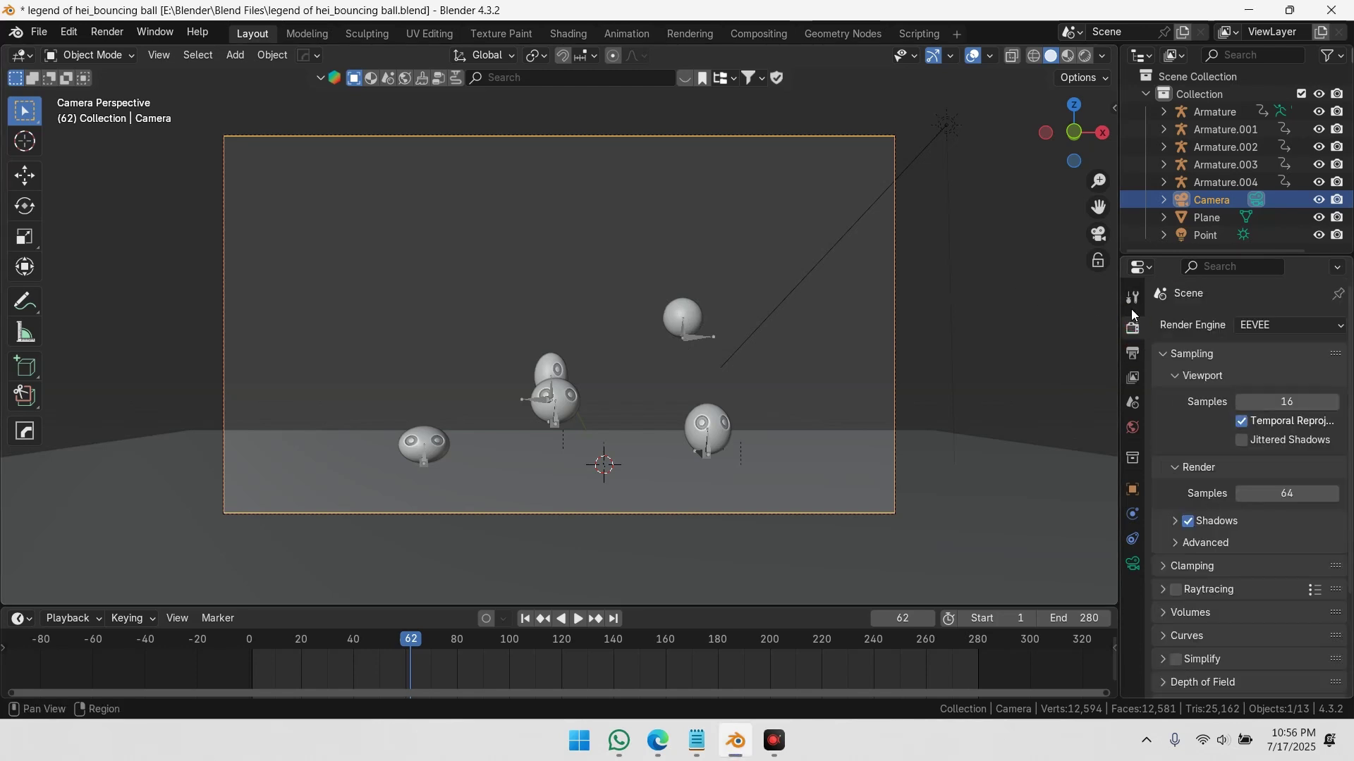
pyautogui.click(1133, 351)
pyautogui.scroll(-6, 1249, 338)
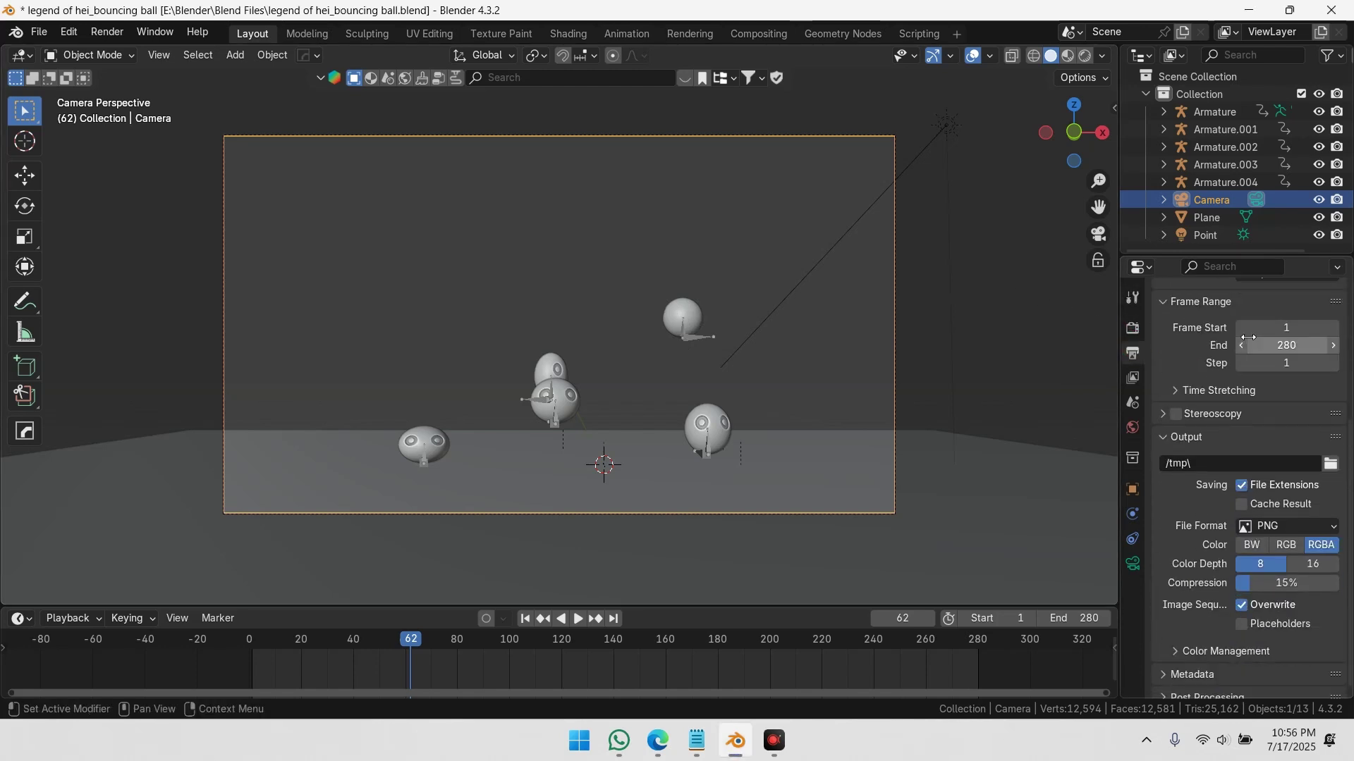
pyautogui.click(1286, 347)
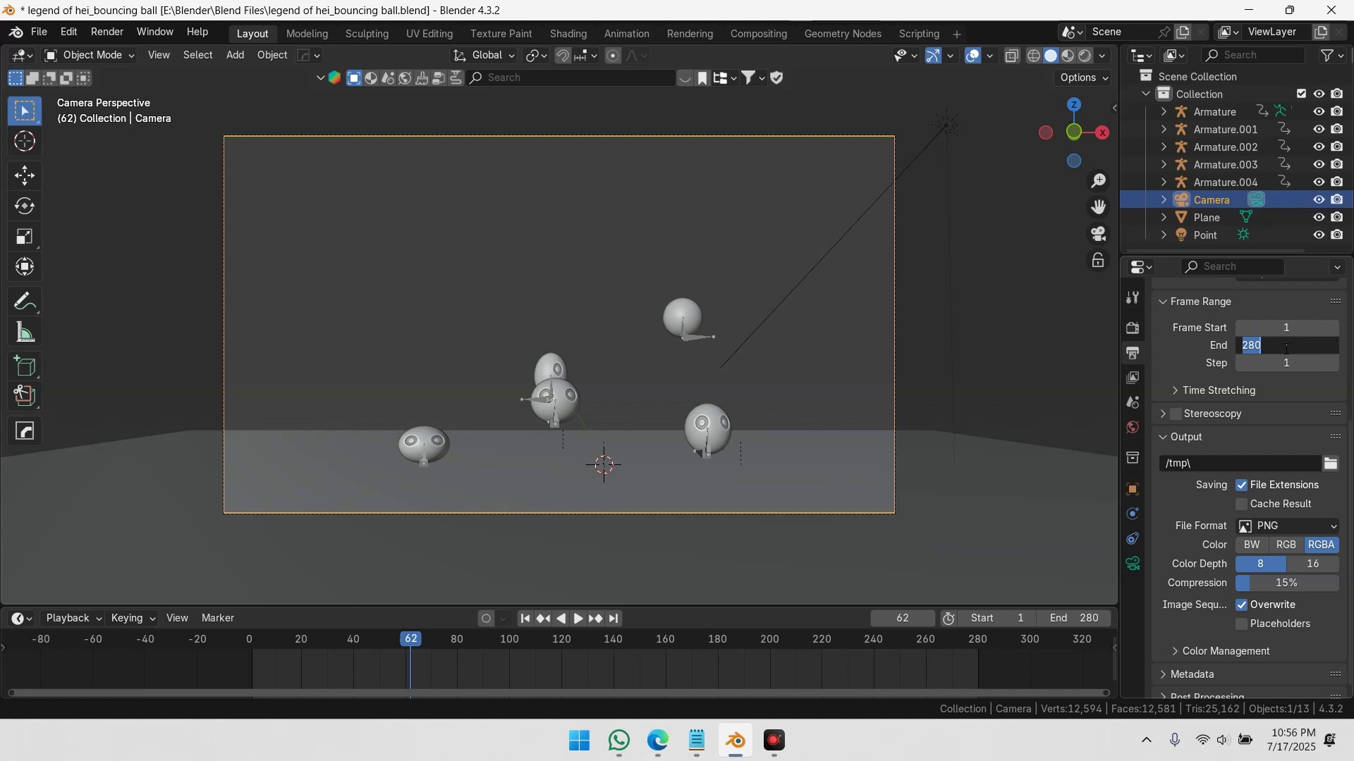
pyautogui.write('50')
pyautogui.press('Return')
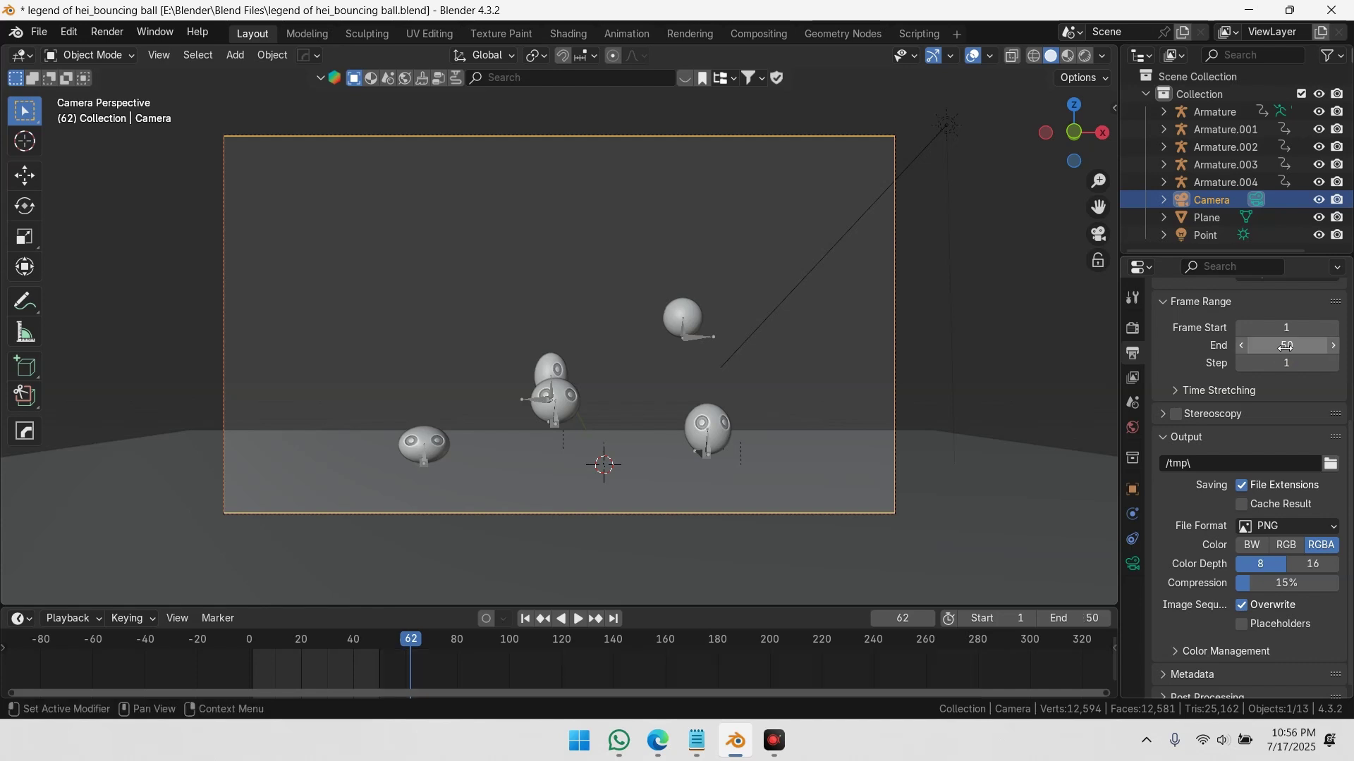
# Switch the output file format to FFmpeg Video and browse for the output folder.
pyautogui.click(1303, 526)
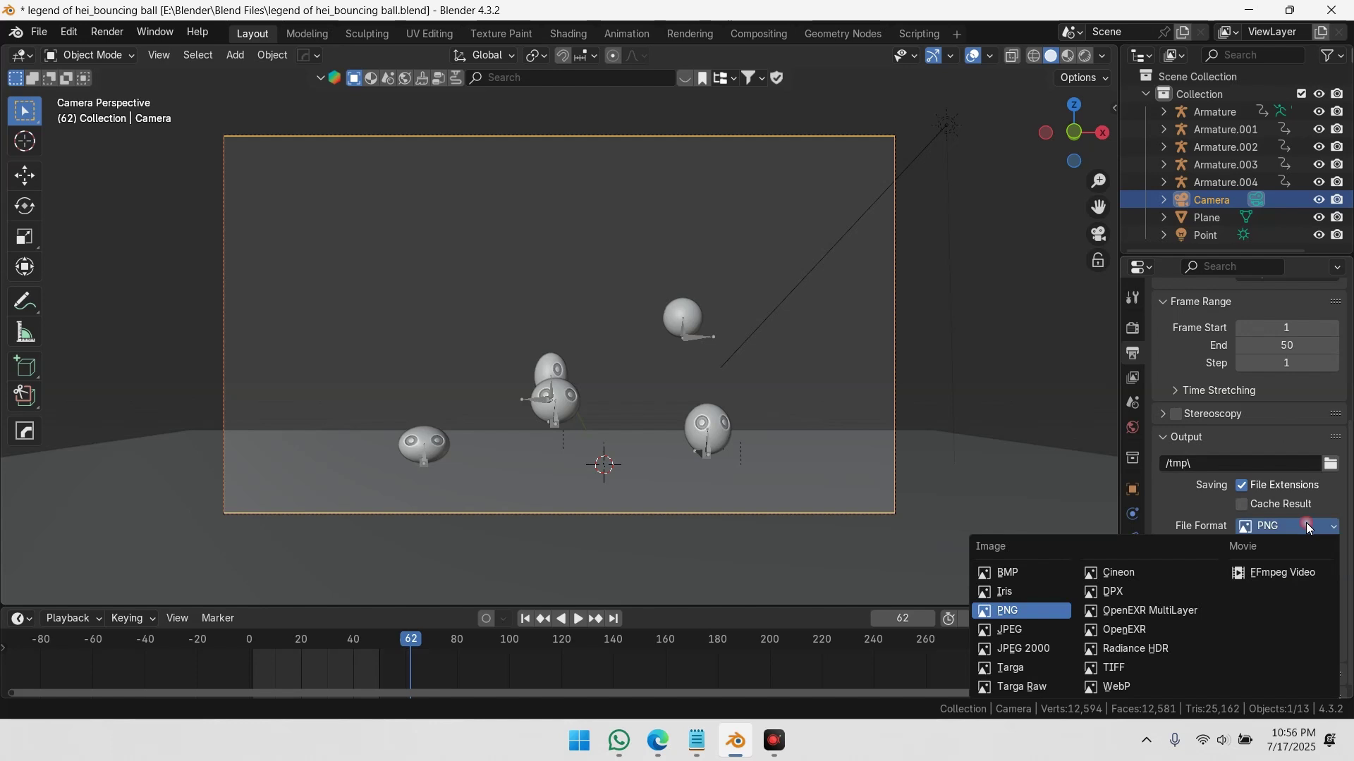
pyautogui.click(1241, 574)
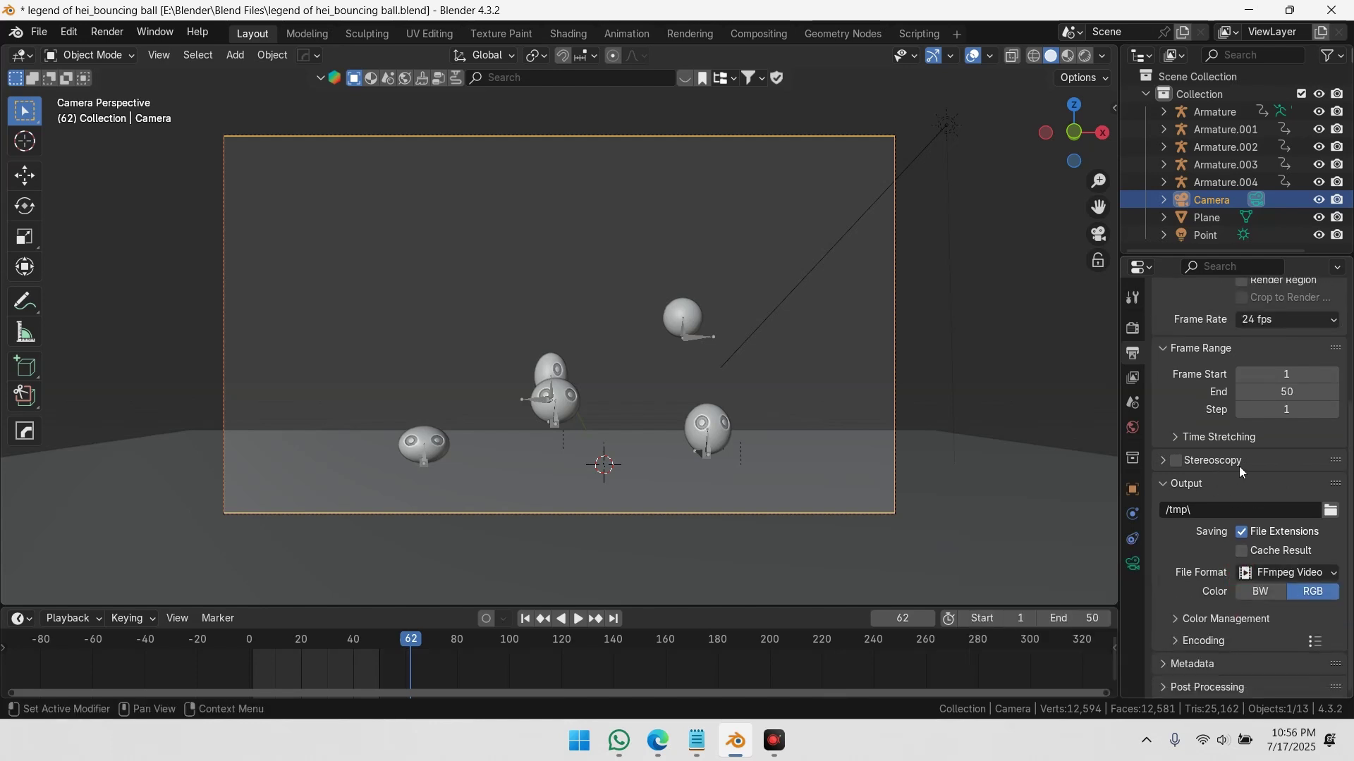
pyautogui.click(1331, 510)
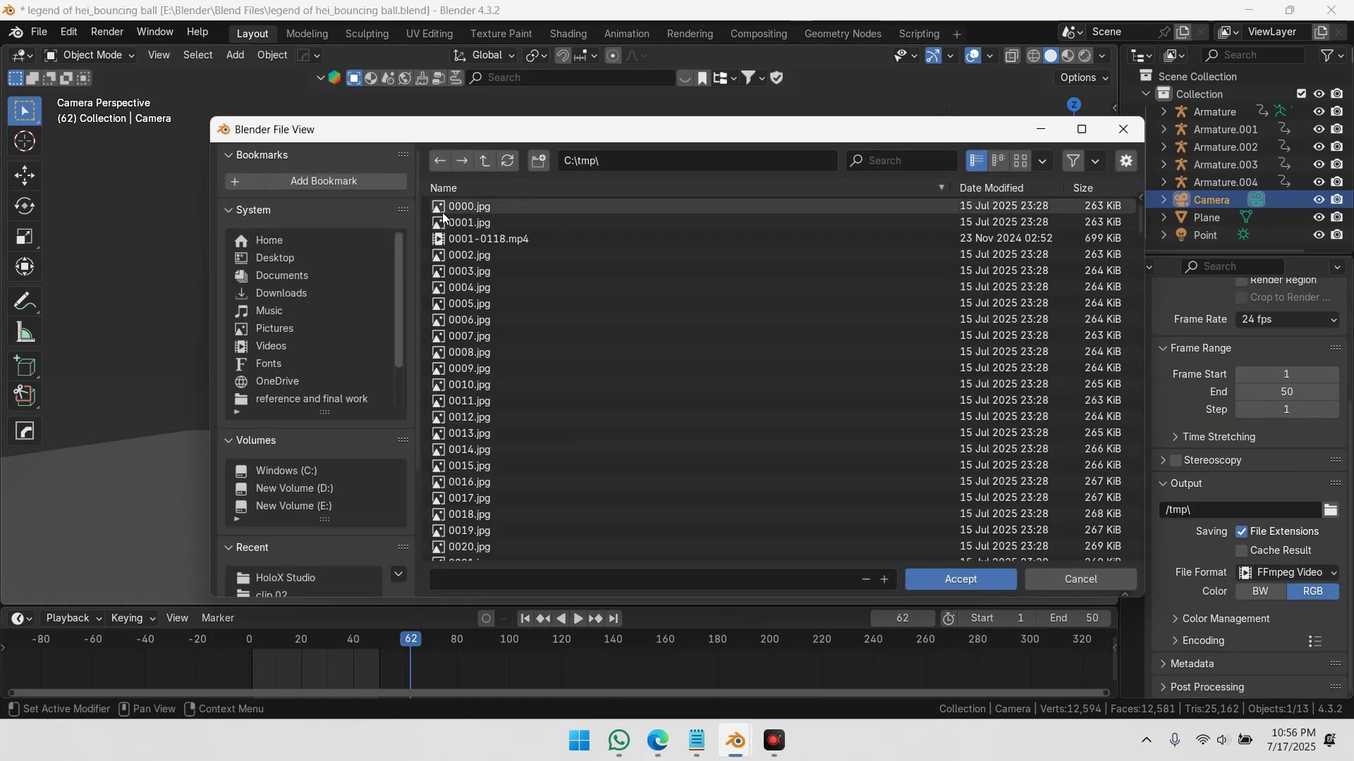
# Set Desktop\Tutorials\viewport rendering as the render output folder.
pyautogui.click(290, 255)
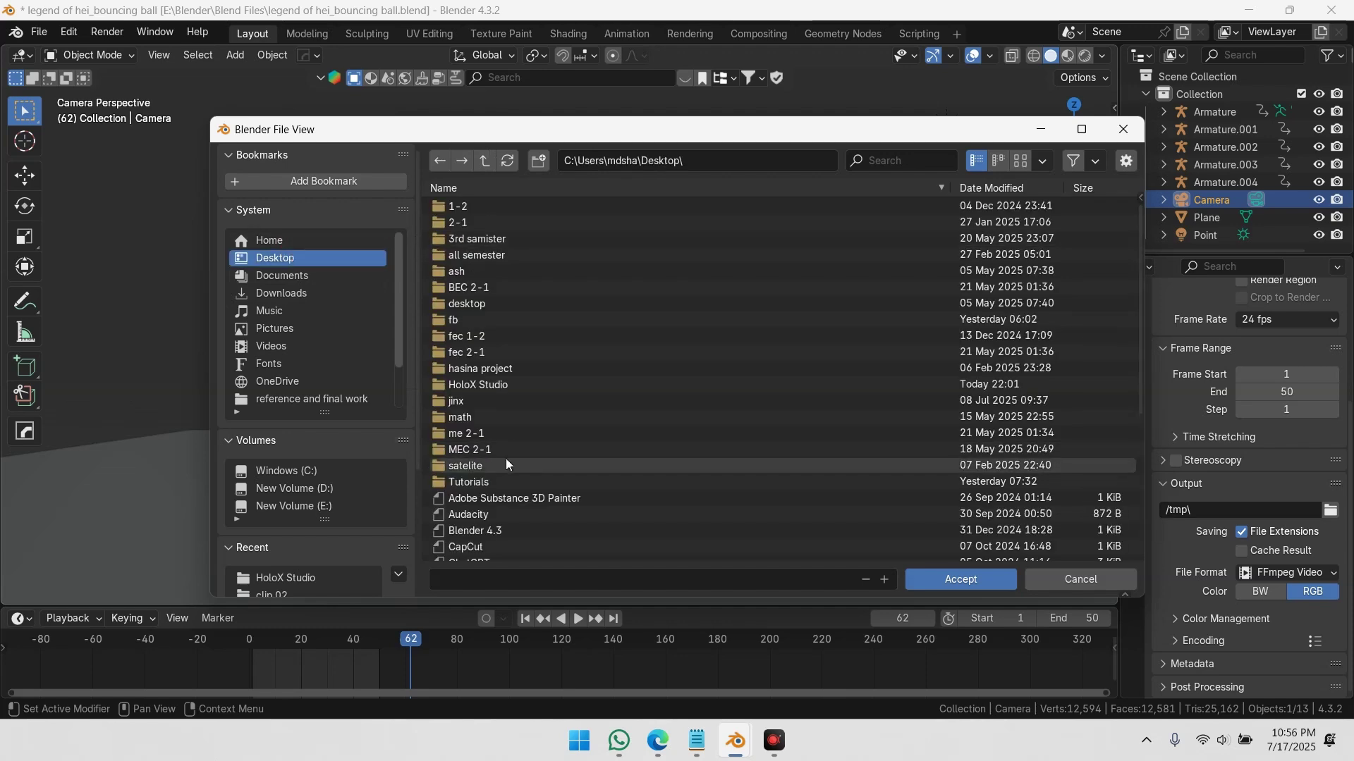
pyautogui.doubleClick(506, 479)
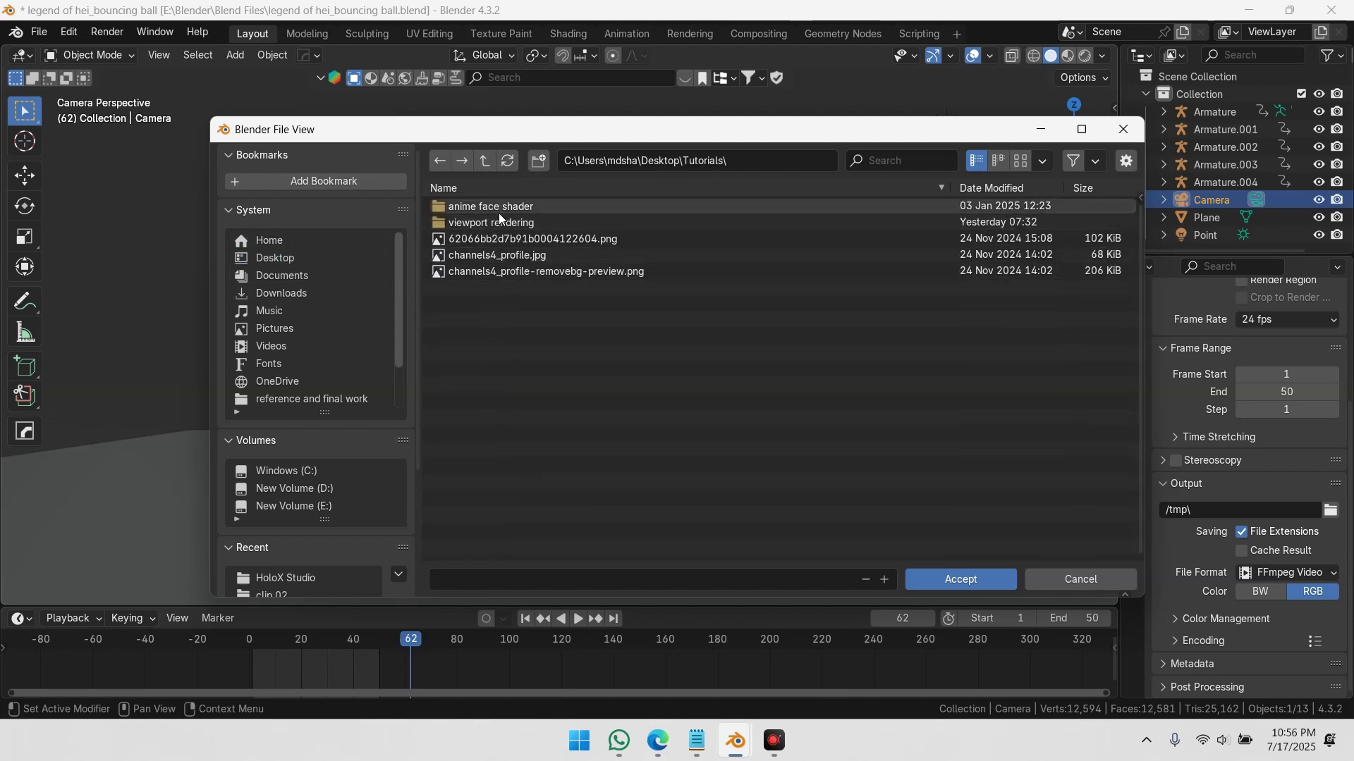
pyautogui.doubleClick(501, 217)
pyautogui.click(983, 575)
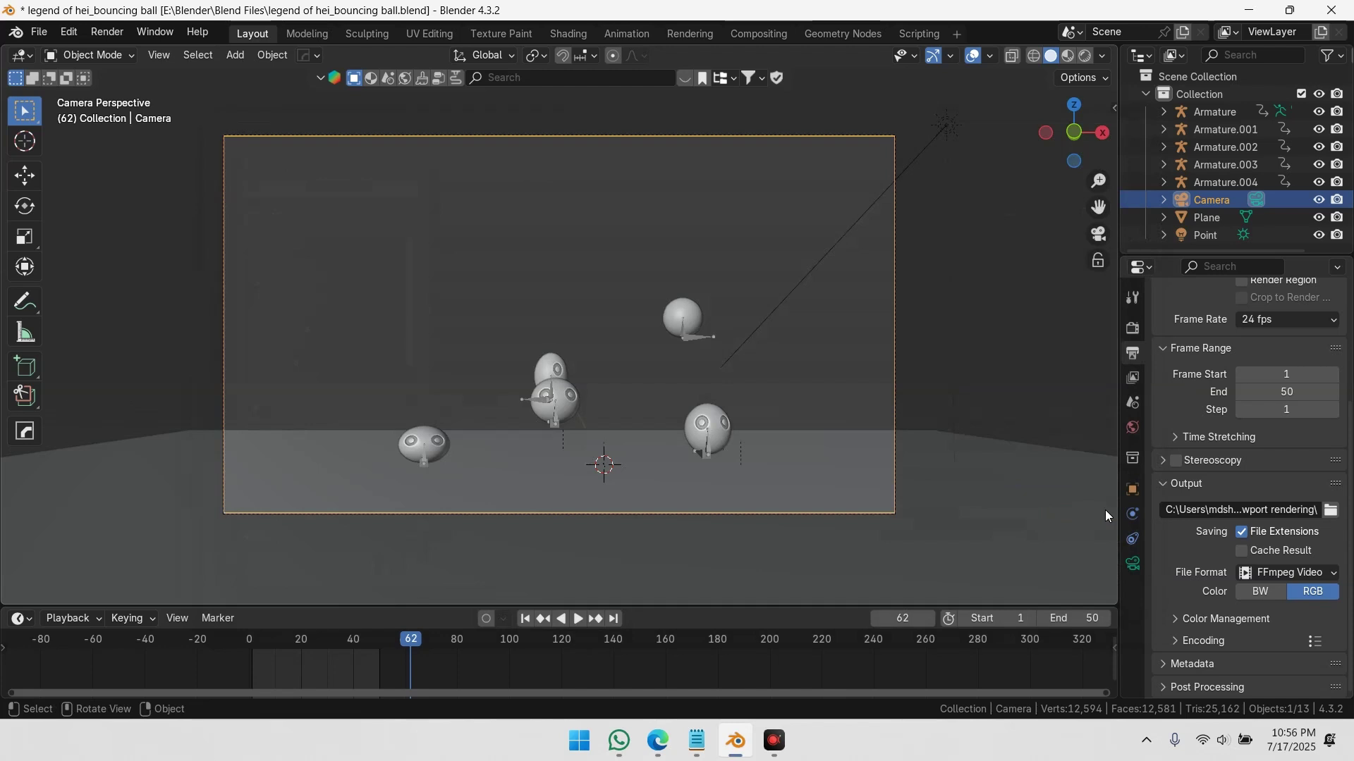
pyautogui.scroll(4, 1241, 492)
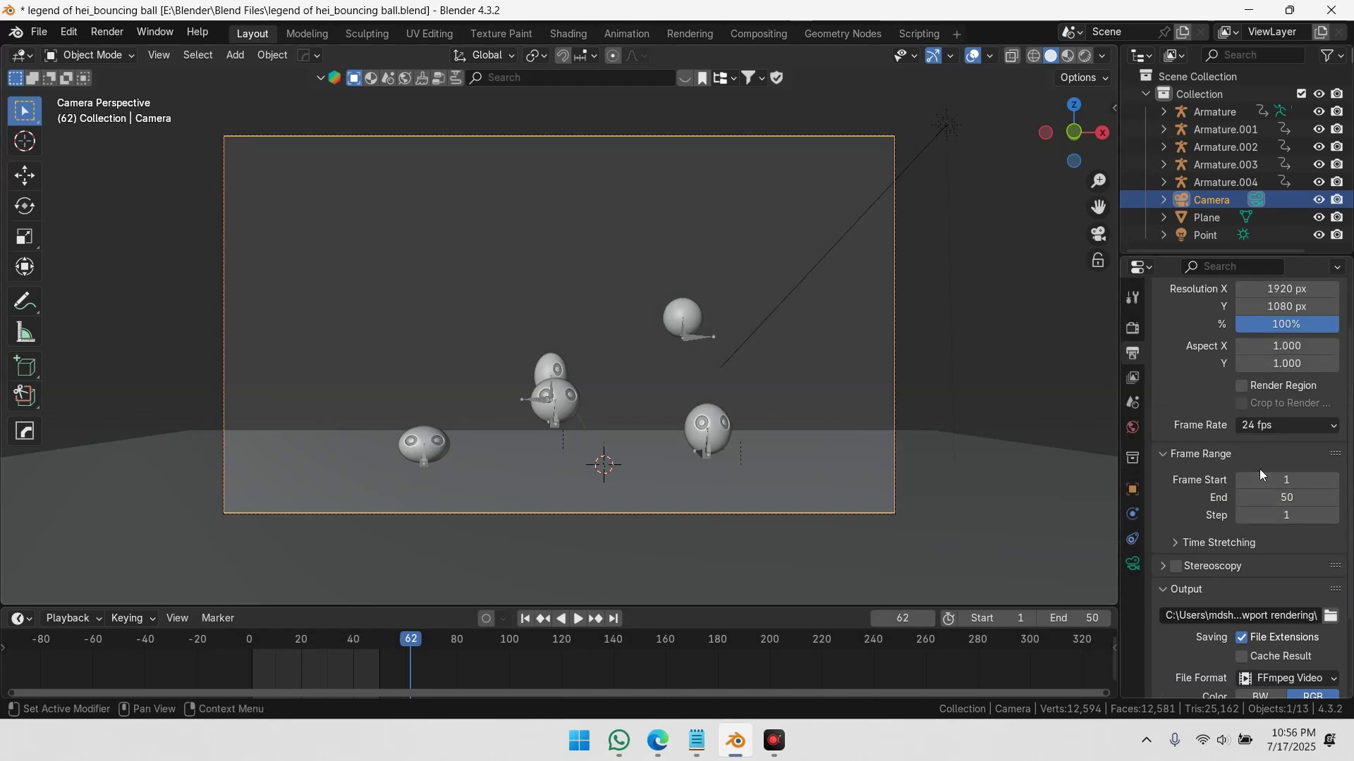
pyautogui.scroll(2, 1246, 423)
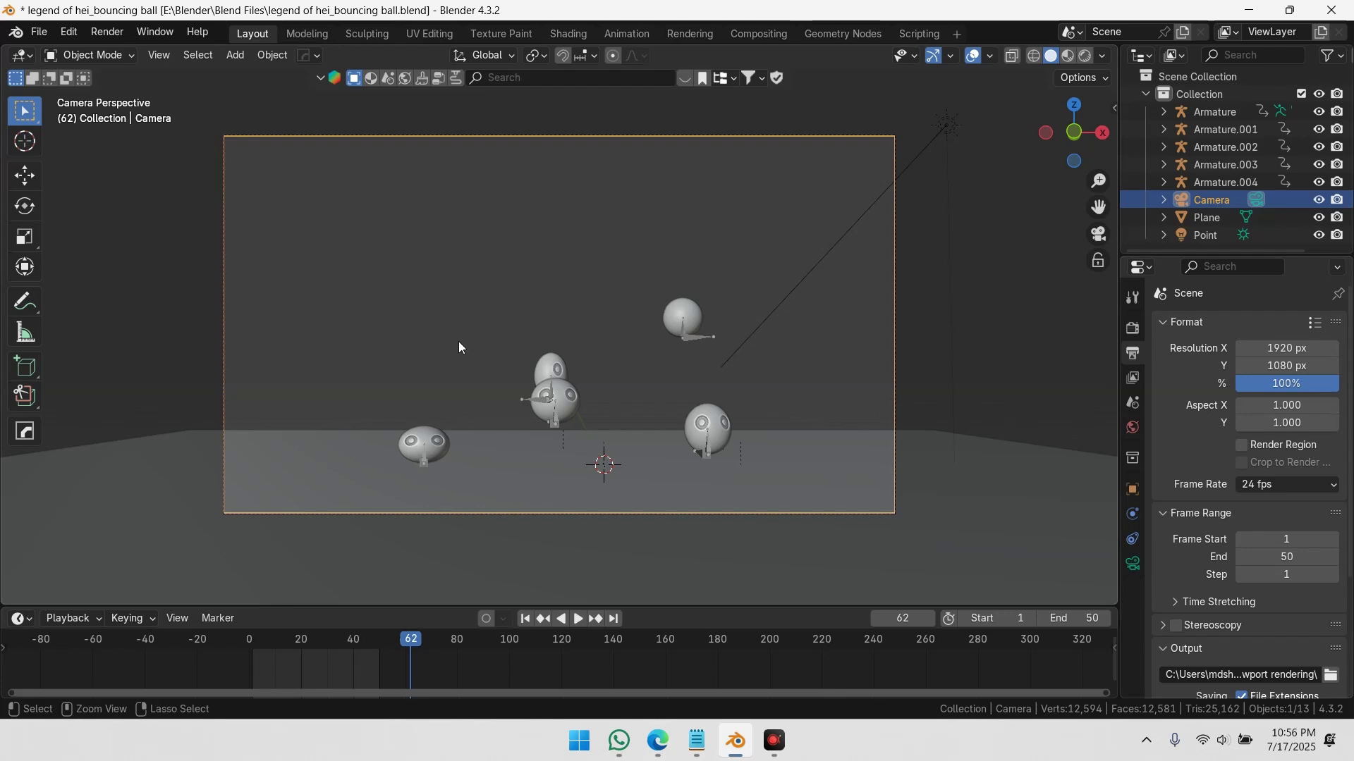
pyautogui.press('F3')
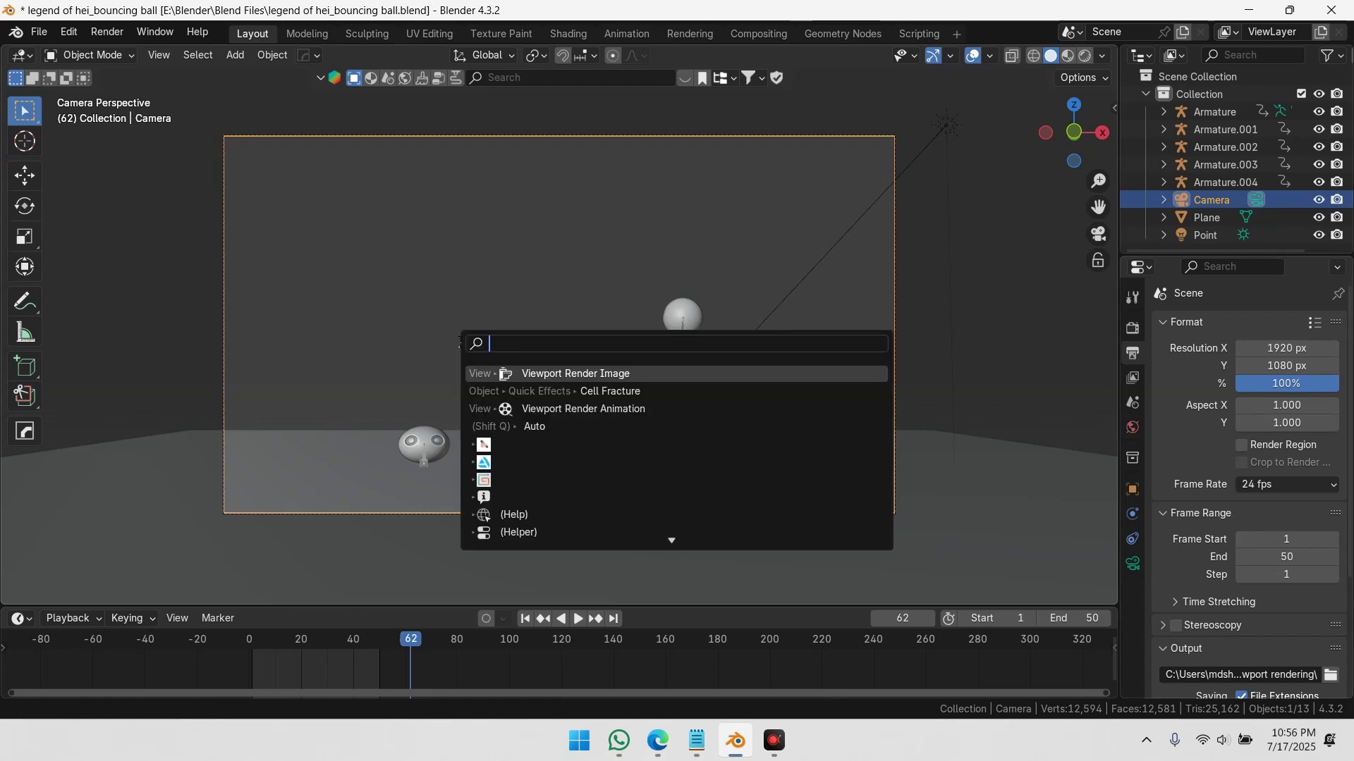
# Run Viewport Render Animation, then play the resulting 0001-0050.mkv in VLC and close it.
pyautogui.write('viewpo')
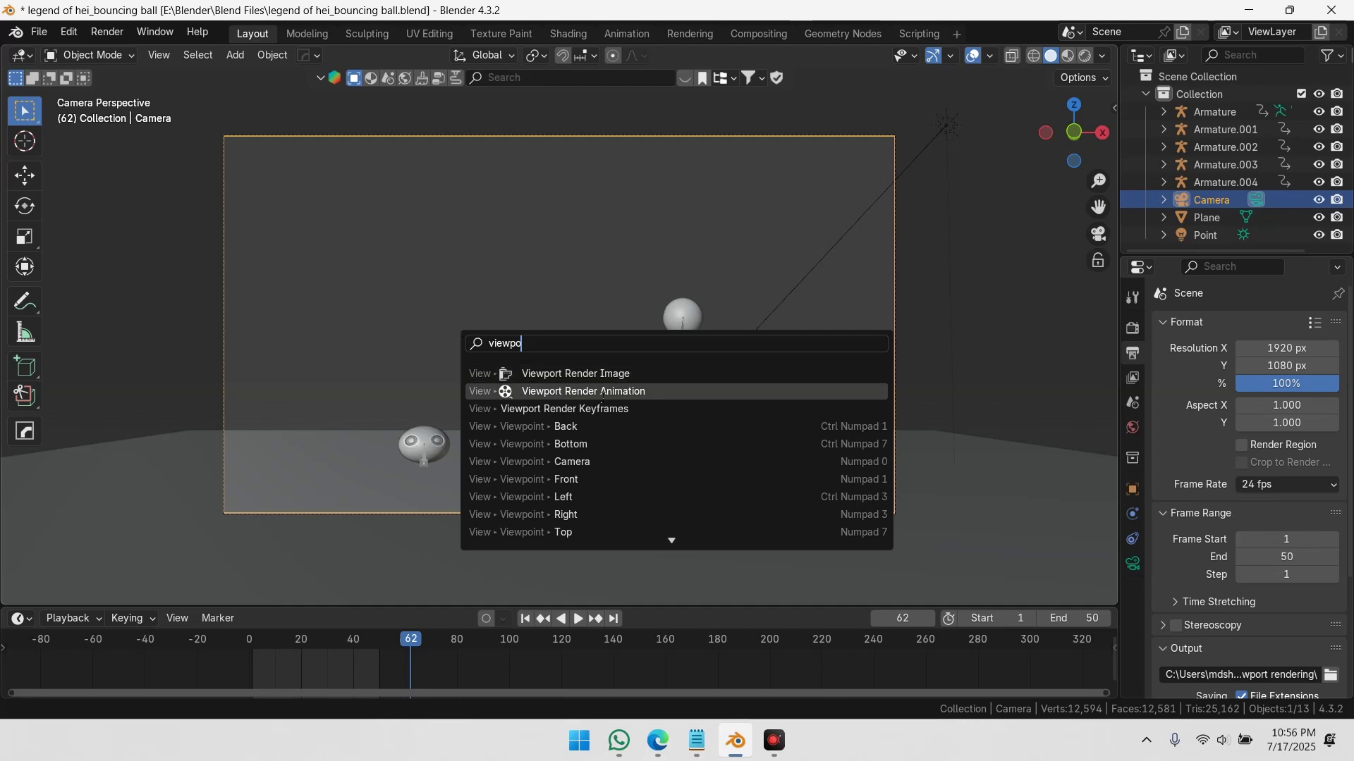
pyautogui.click(657, 392)
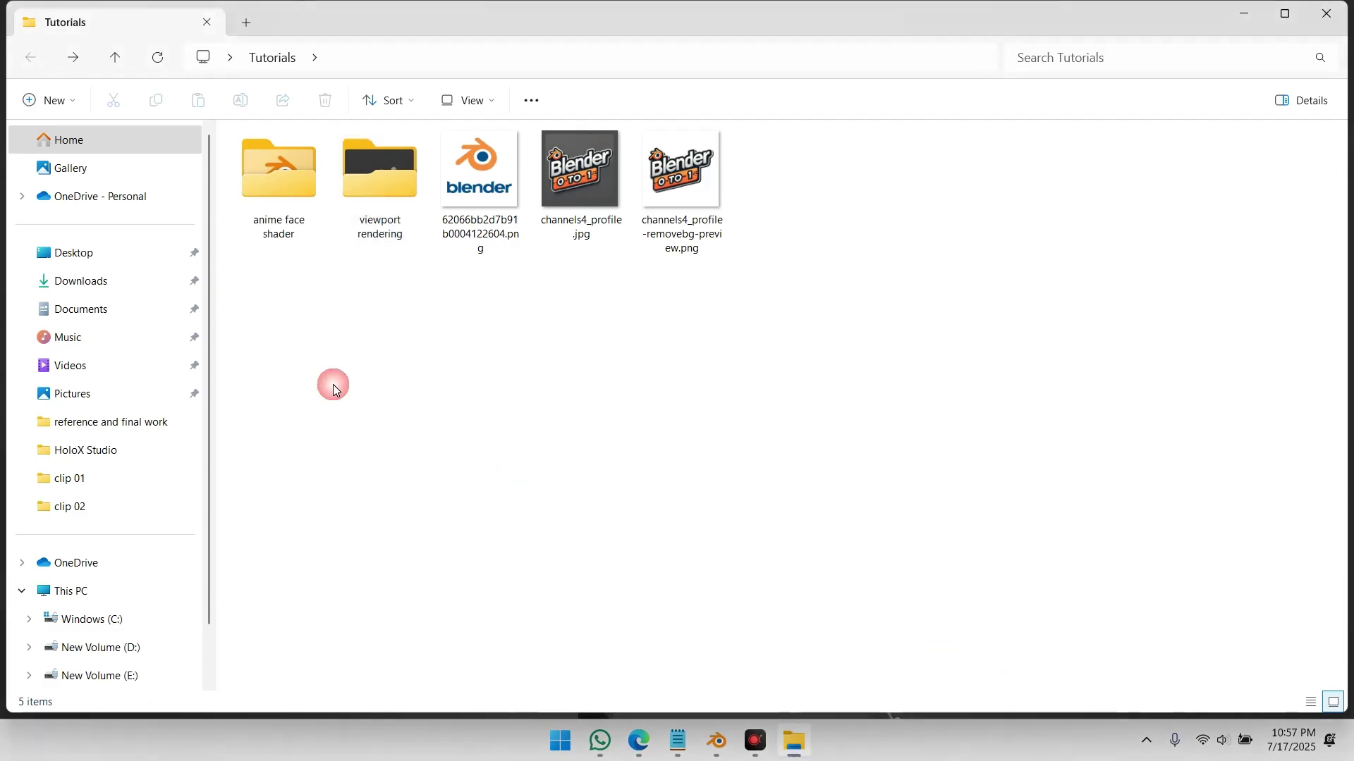
pyautogui.doubleClick(378, 179)
pyautogui.click(297, 203)
pyautogui.doubleClick(297, 203)
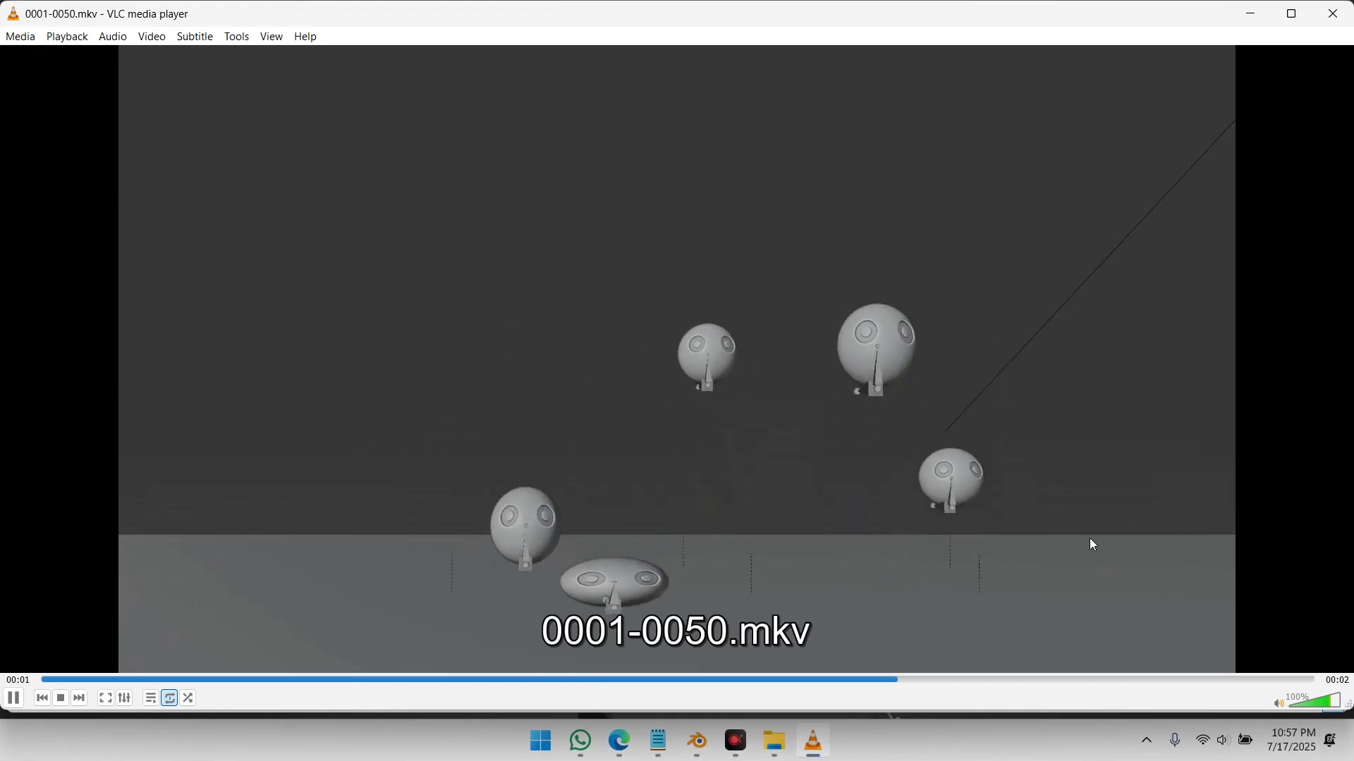
pyautogui.hotkey('alt', 'F4')
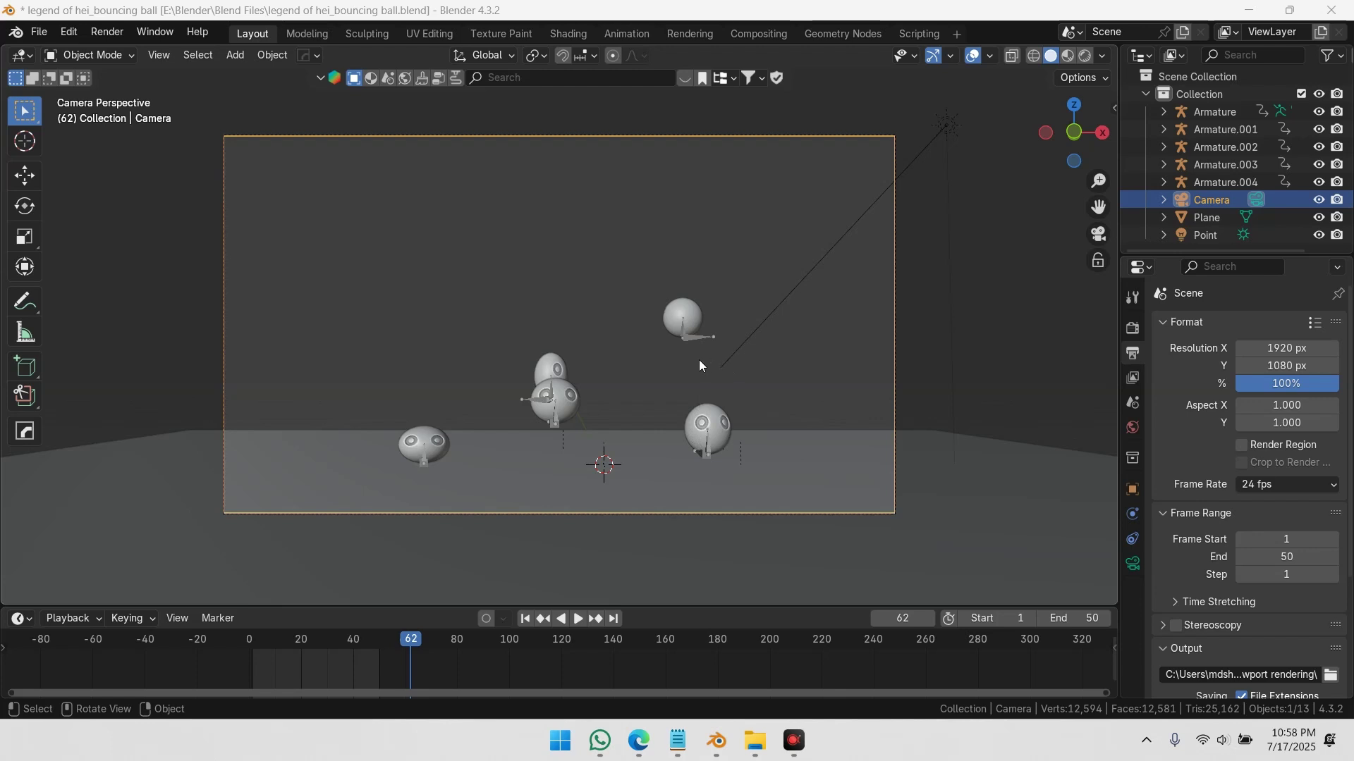
# Leave the camera view and delete the Camera object.
pyautogui.click(746, 324)
pyautogui.press('KP_0')
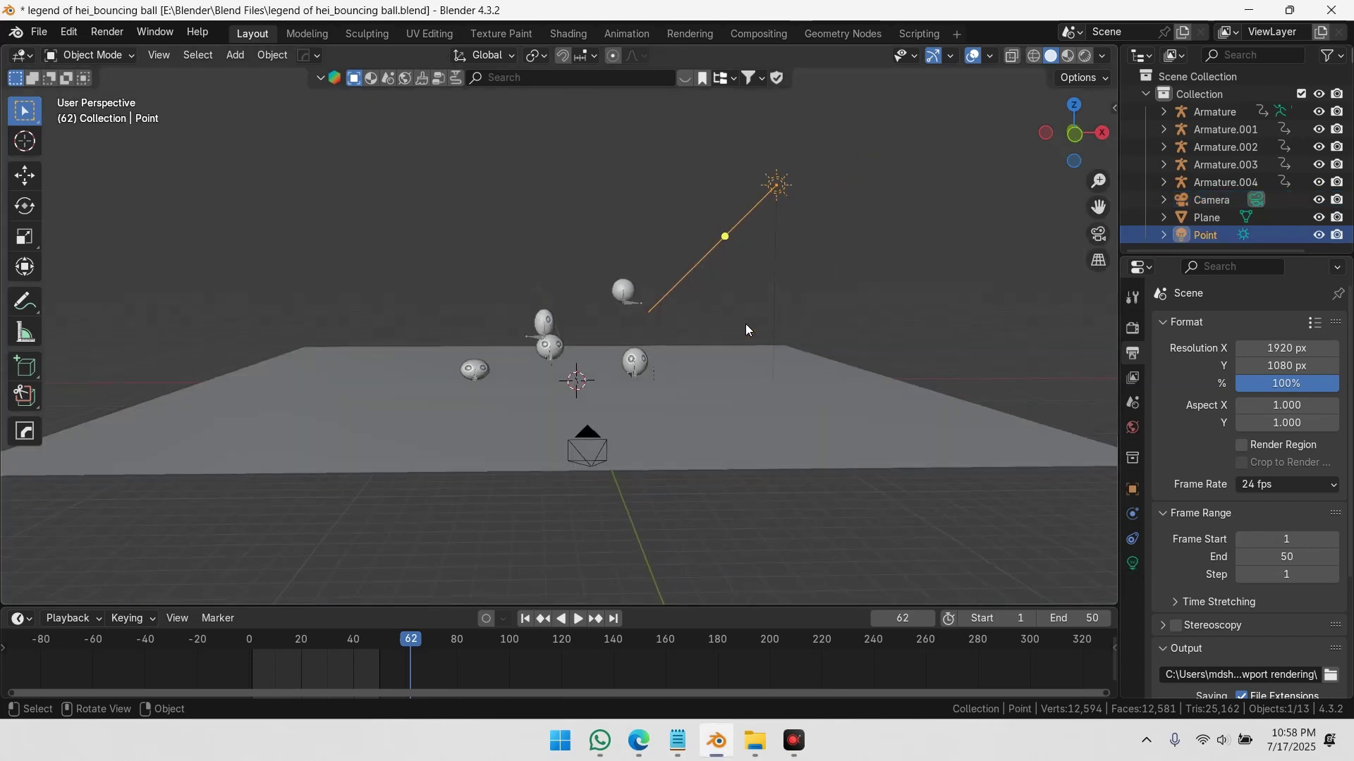
pyautogui.click(597, 457)
pyautogui.moveTo(598, 455); pyautogui.dragTo(653, 452, button='middle')
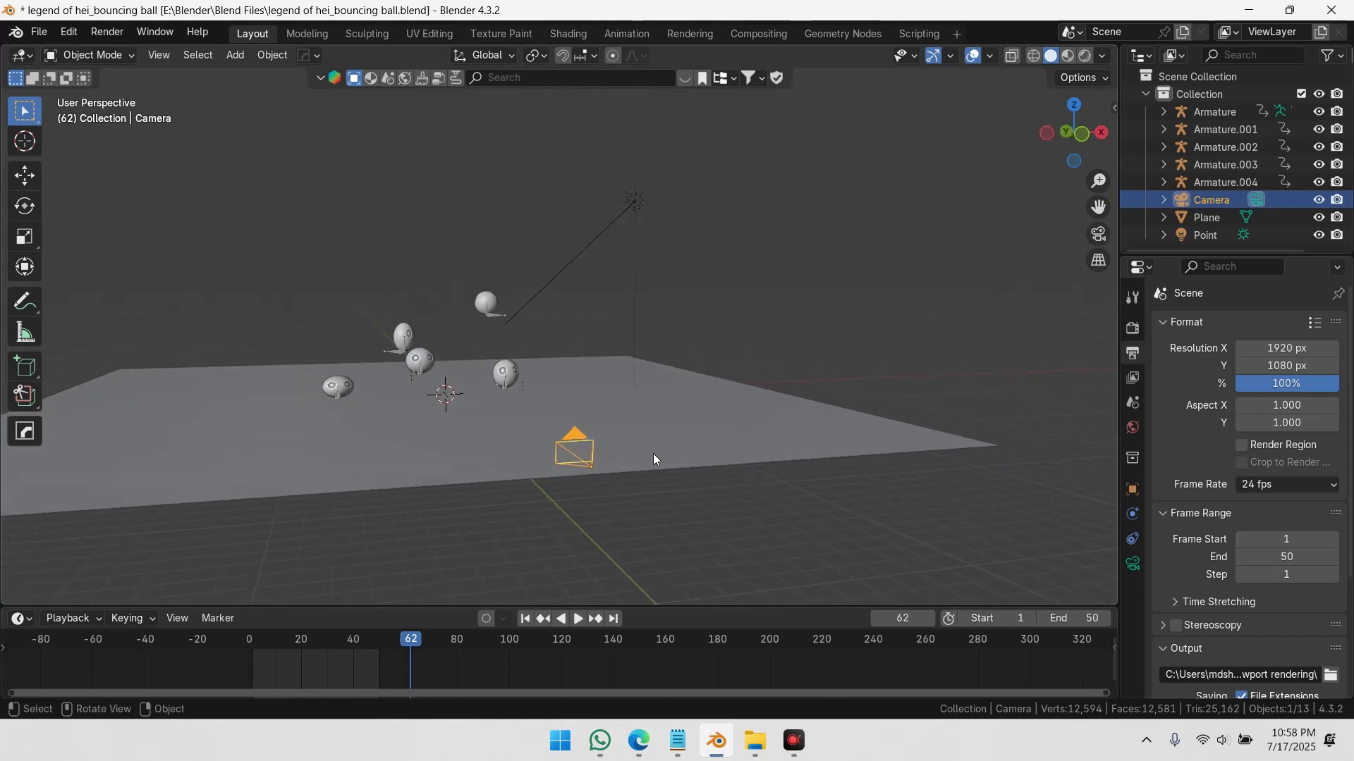
pyautogui.press('x')
pyautogui.click(650, 454)
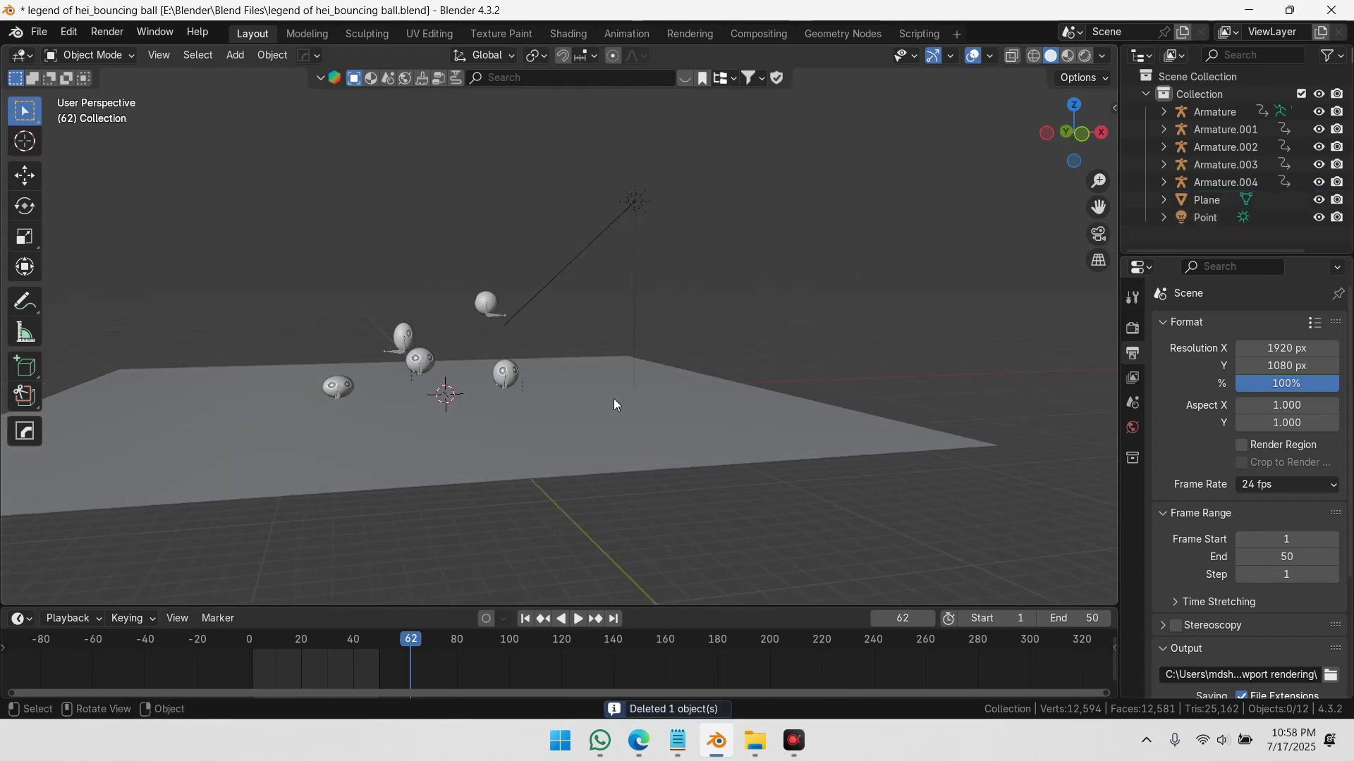
# Orbit to frame the characters and review the Render and Output properties.
pyautogui.moveTo(613, 399); pyautogui.dragTo(786, 477, button='middle')
pyautogui.click(1133, 328)
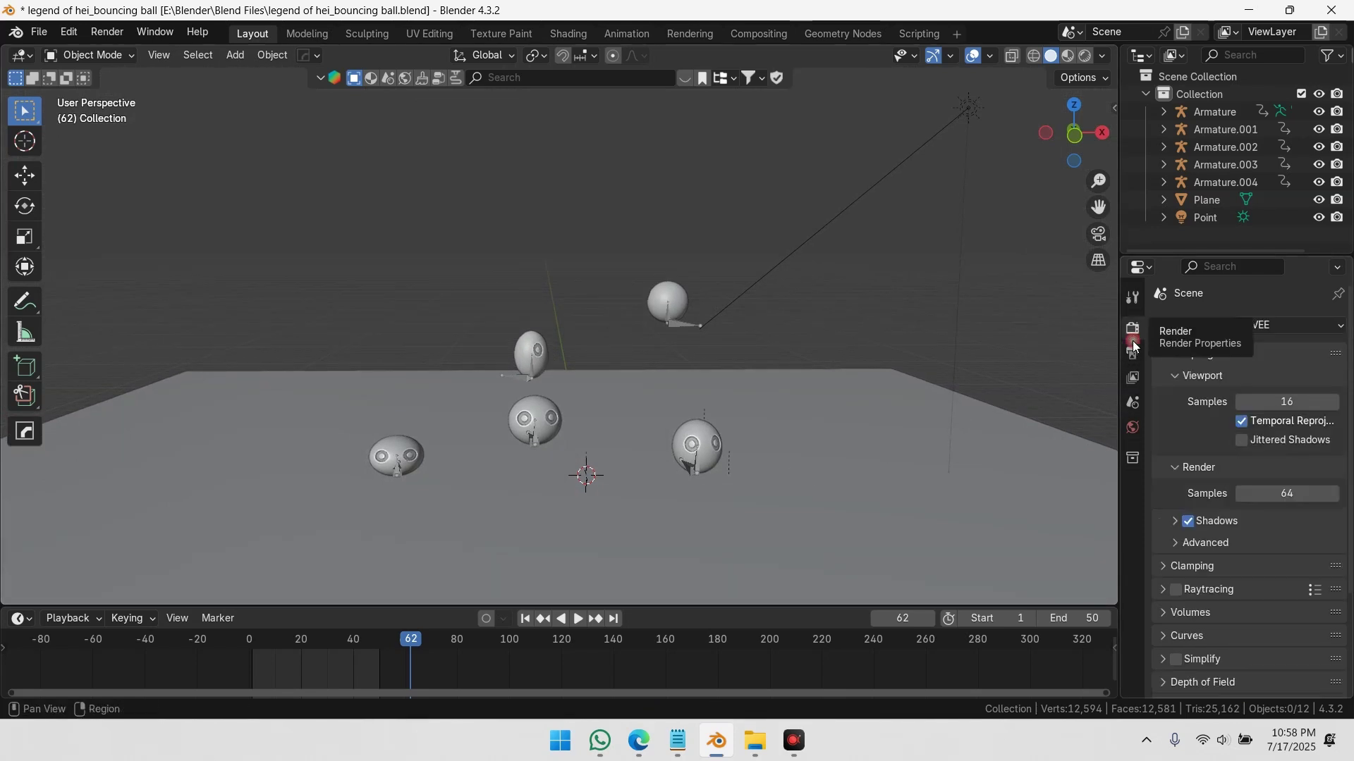
pyautogui.click(1132, 353)
pyautogui.scroll(-5, 1231, 399)
pyautogui.scroll(5, 1271, 296)
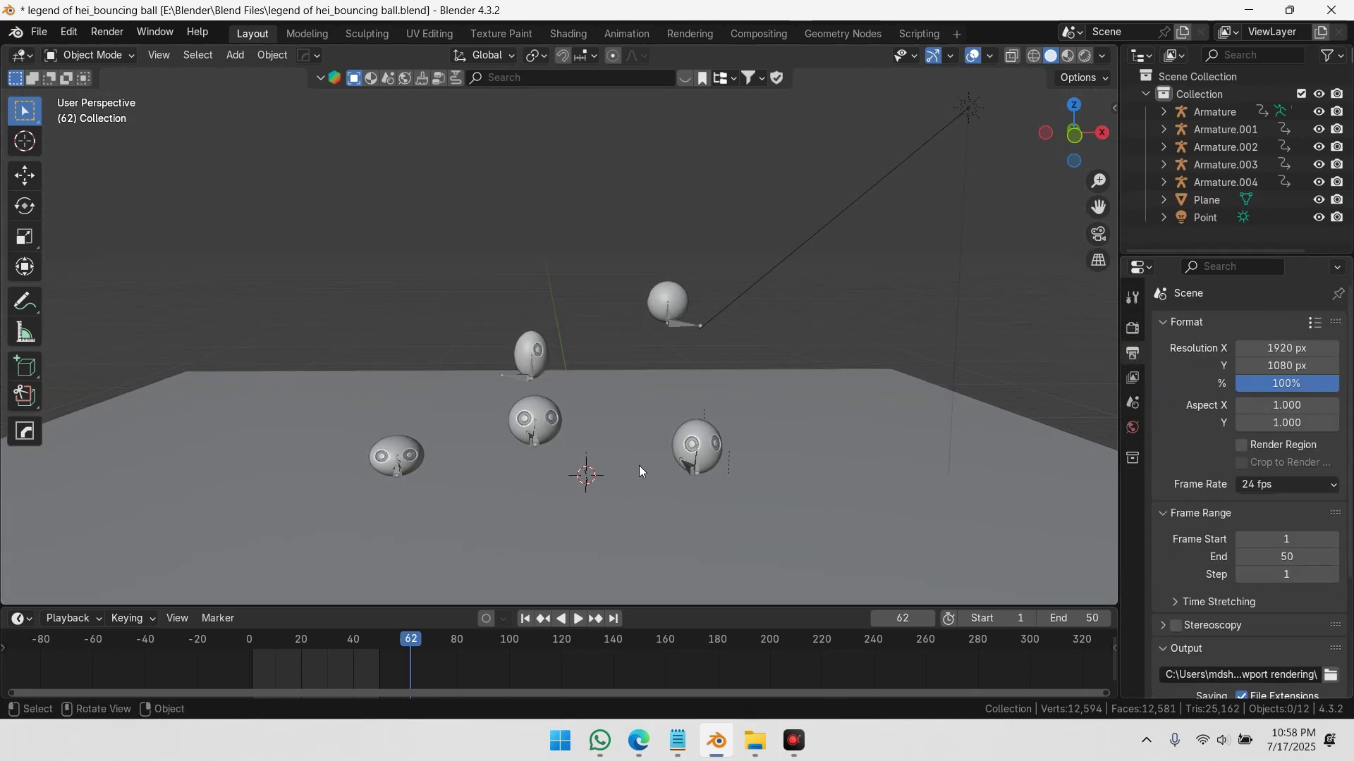
# Run Viewport Render Animation from the F3 search to render from the free perspective.
pyautogui.press('F3')
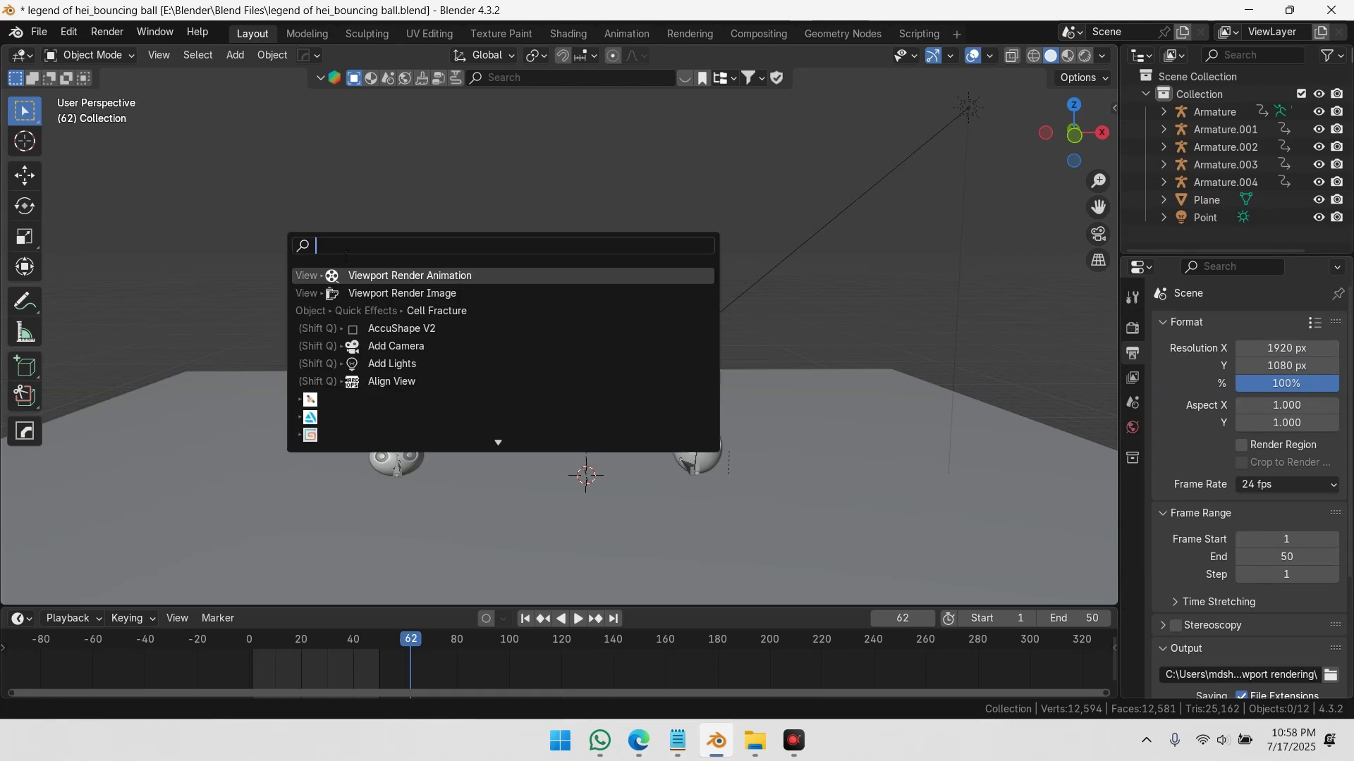
pyautogui.click(398, 276)
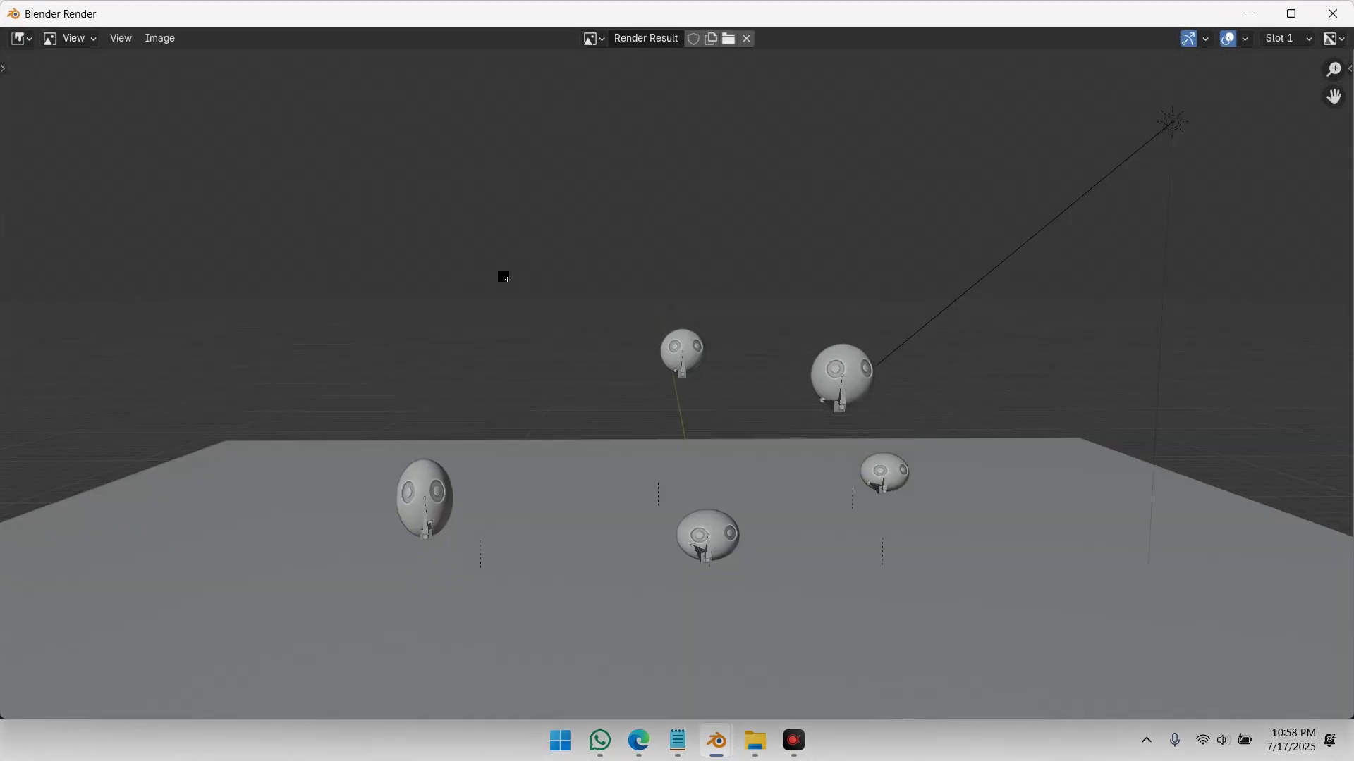